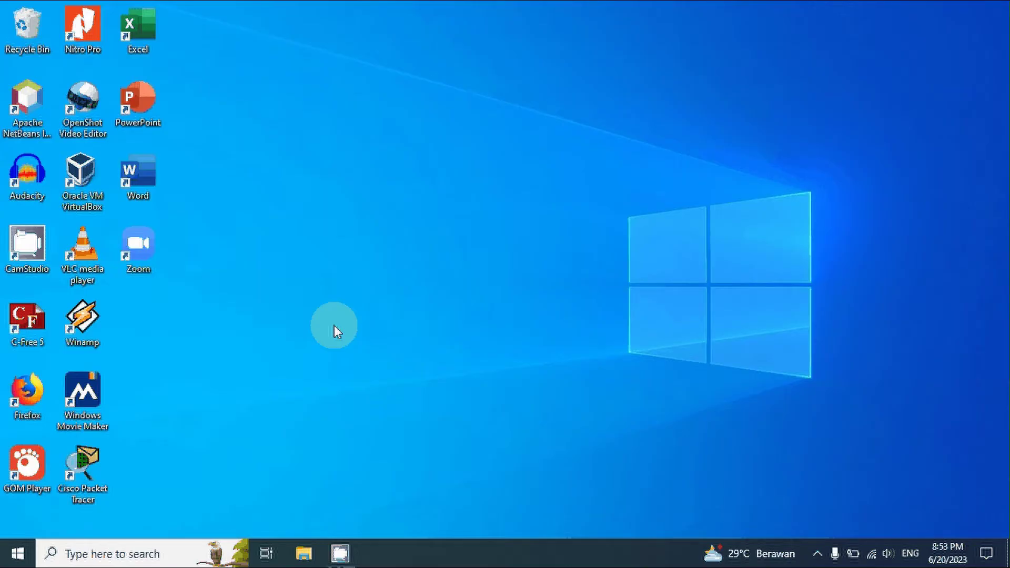
Open Devices and Printers in Control Panel
left_click(133, 559)
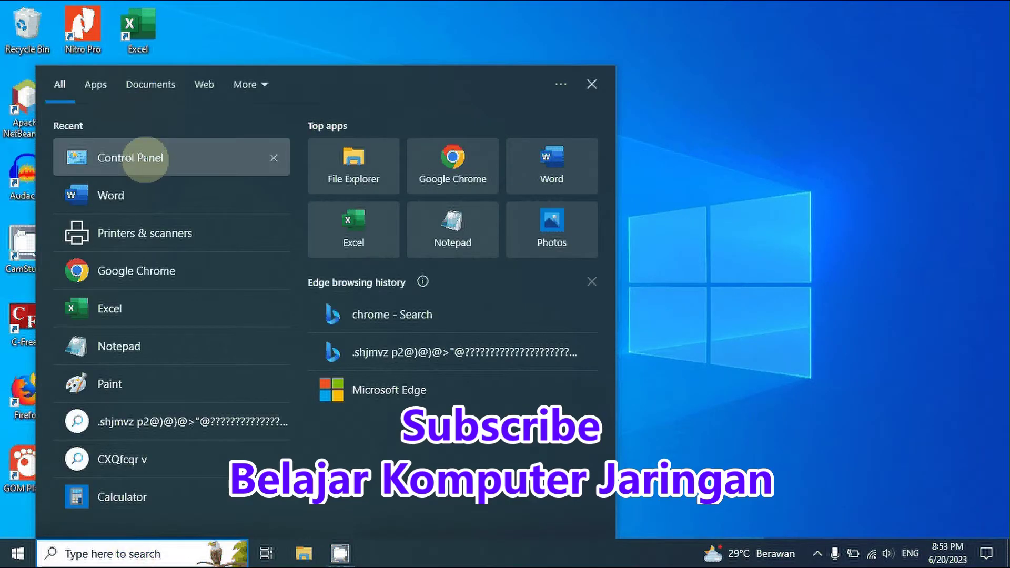
left_click(145, 158)
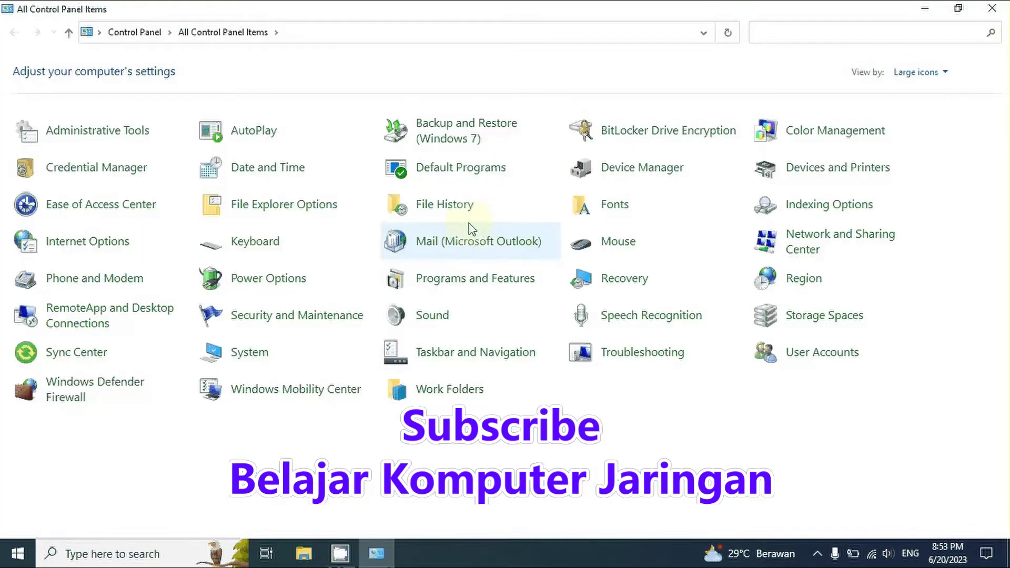
left_click(807, 172)
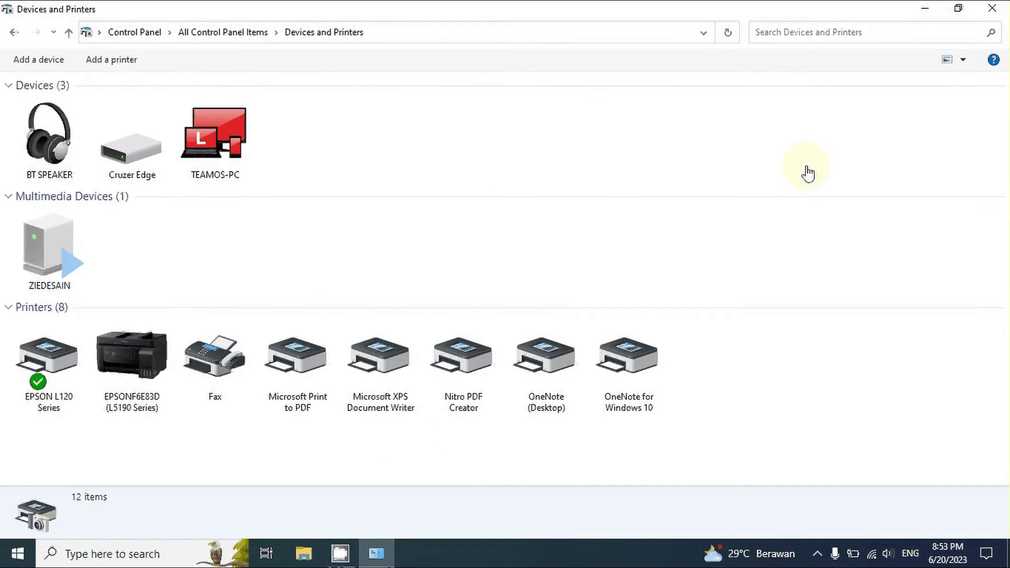
Examine the layout options in the EPSON L120 Series printing preferences, then close the dialog and the Devices and Printers window
left_click(29, 368)
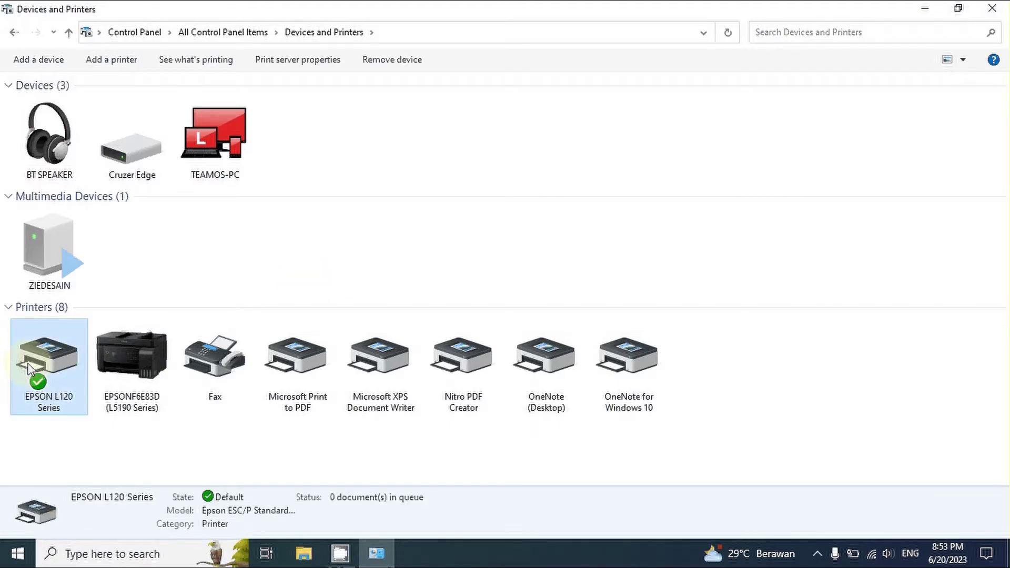
right_click(30, 368)
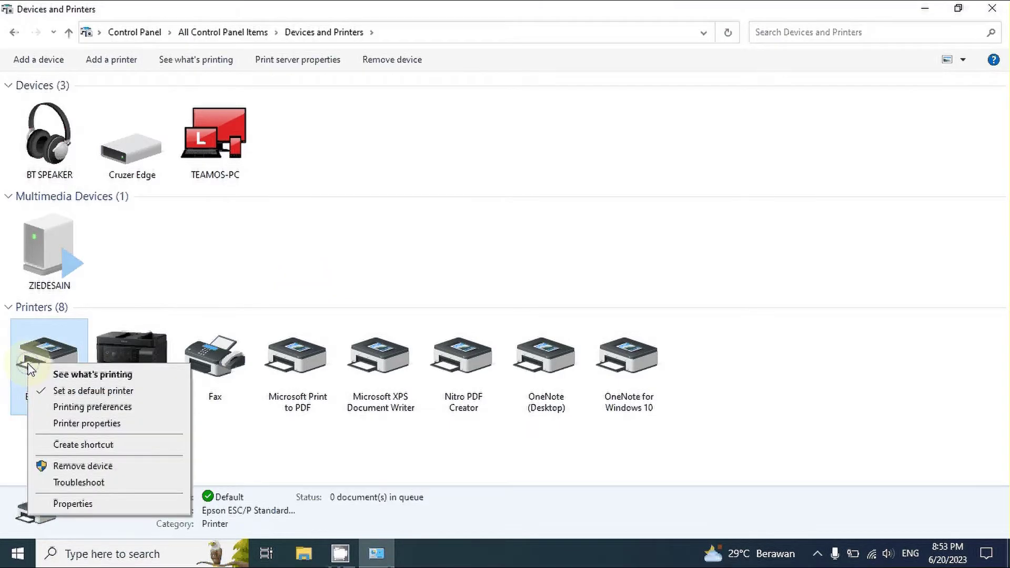
left_click(55, 406)
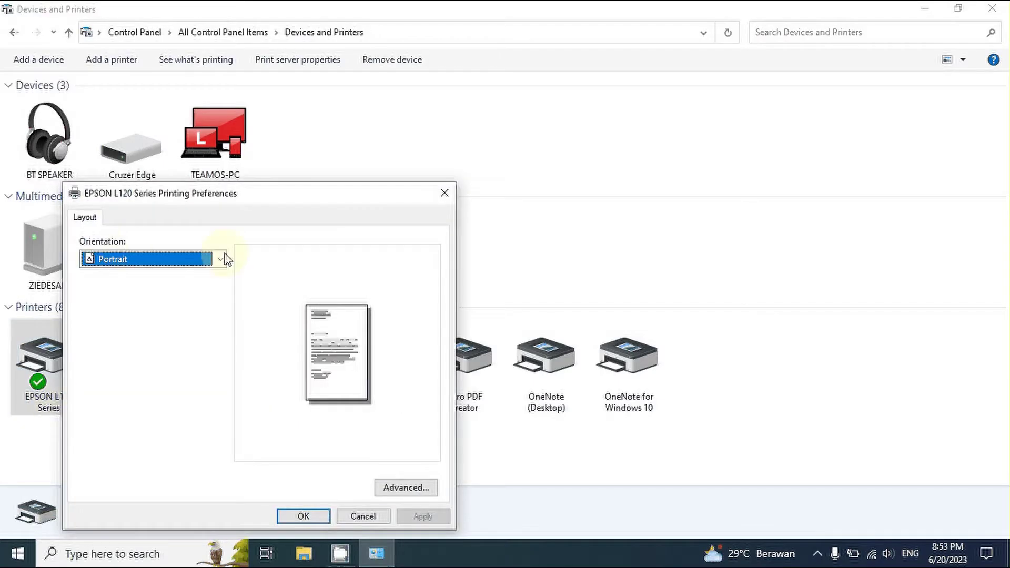
left_click_drag(284, 201, 402, 111)
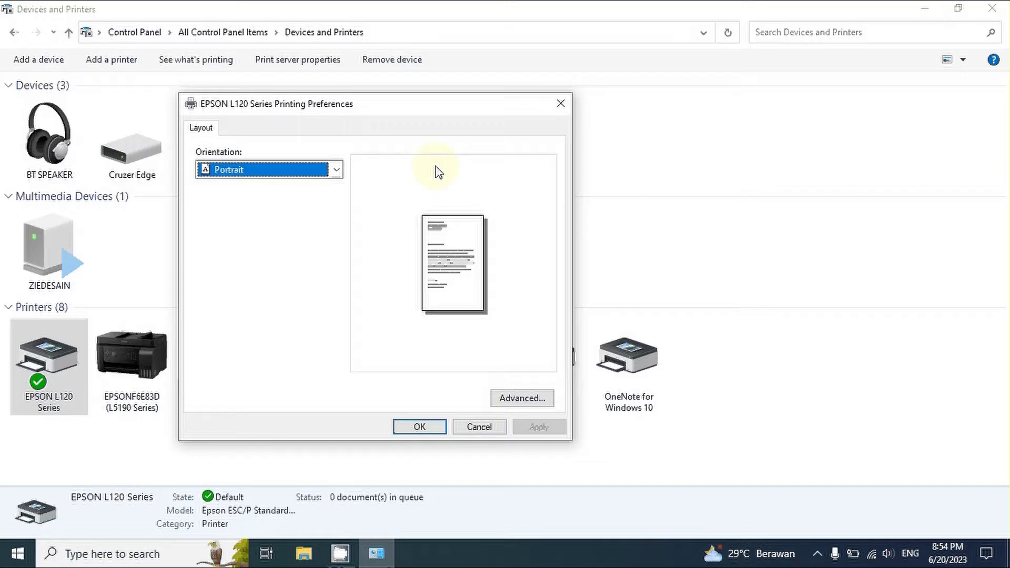
left_click(419, 426)
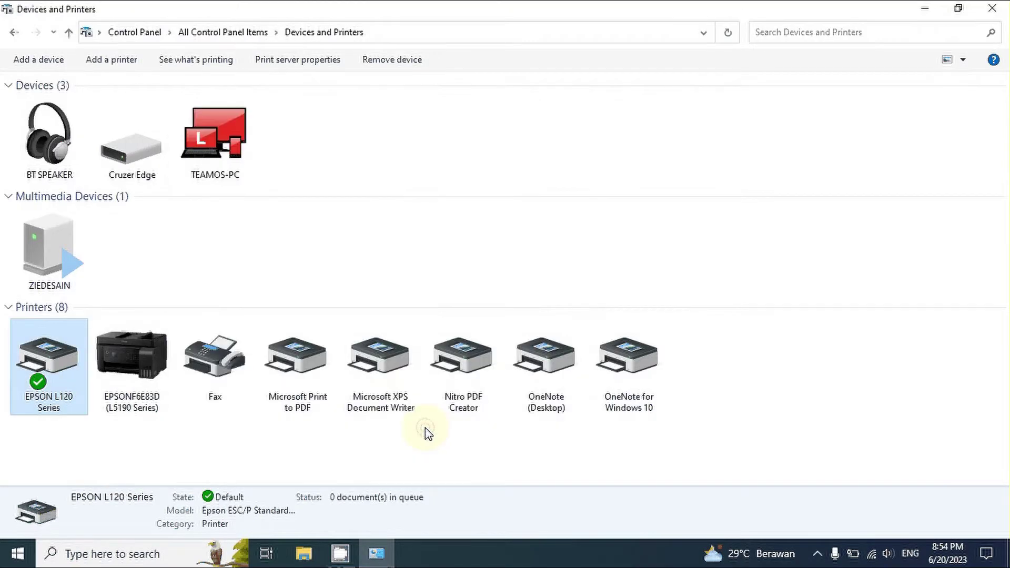
left_click(998, 16)
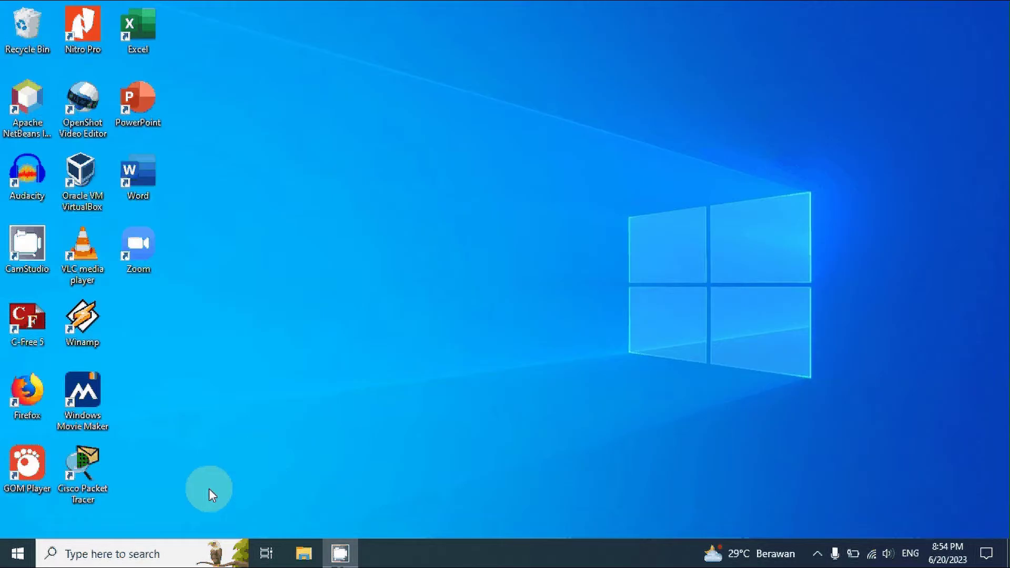
Check the installed programs list in Control Panel's Programs and Features for the Epson printer driver, then return to All Control Panel Items
left_click(142, 558)
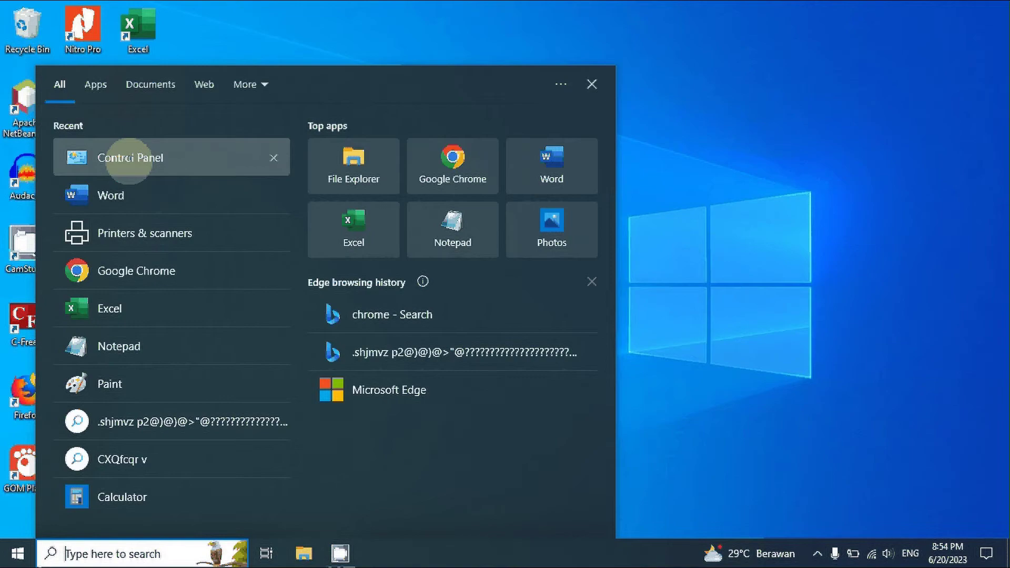
left_click(129, 158)
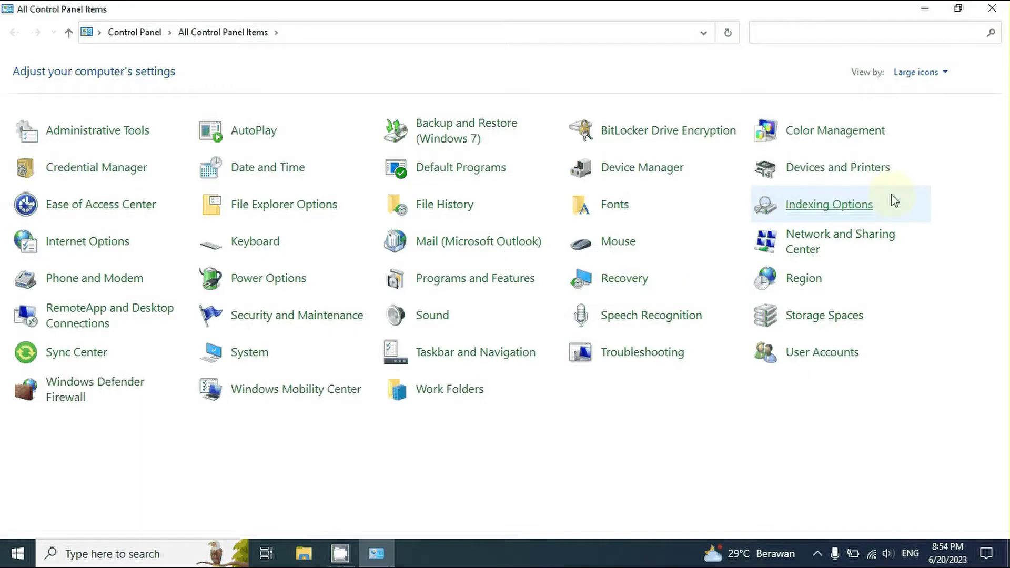
left_click(502, 280)
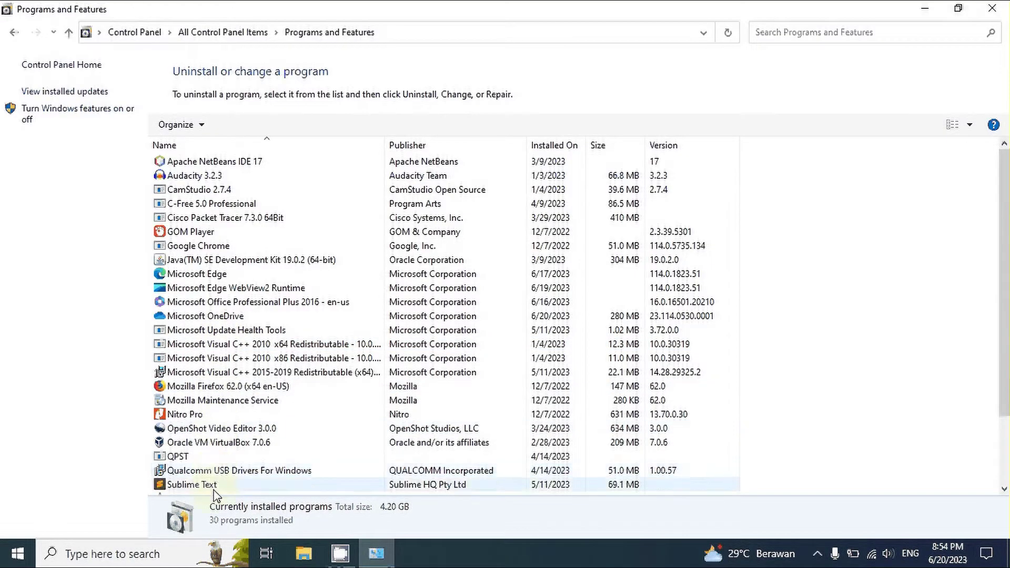
left_click_drag(1006, 257, 998, 236)
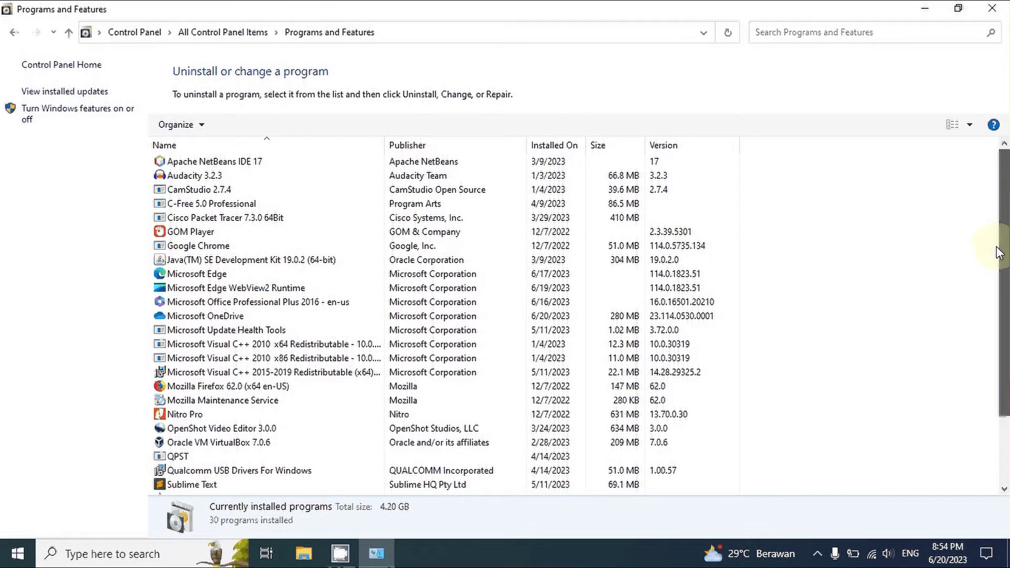
left_click_drag(998, 257, 986, 178)
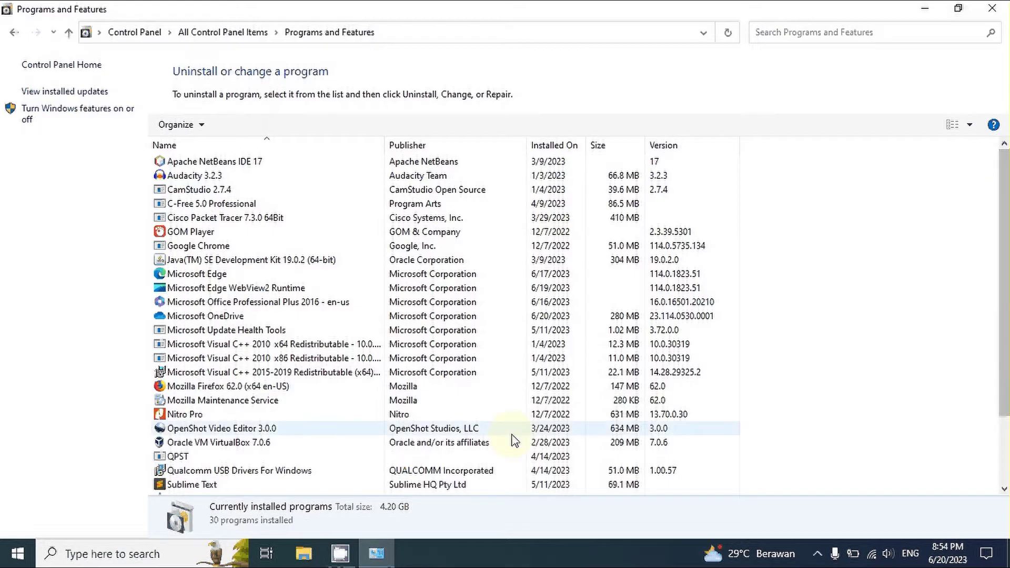
left_click(14, 35)
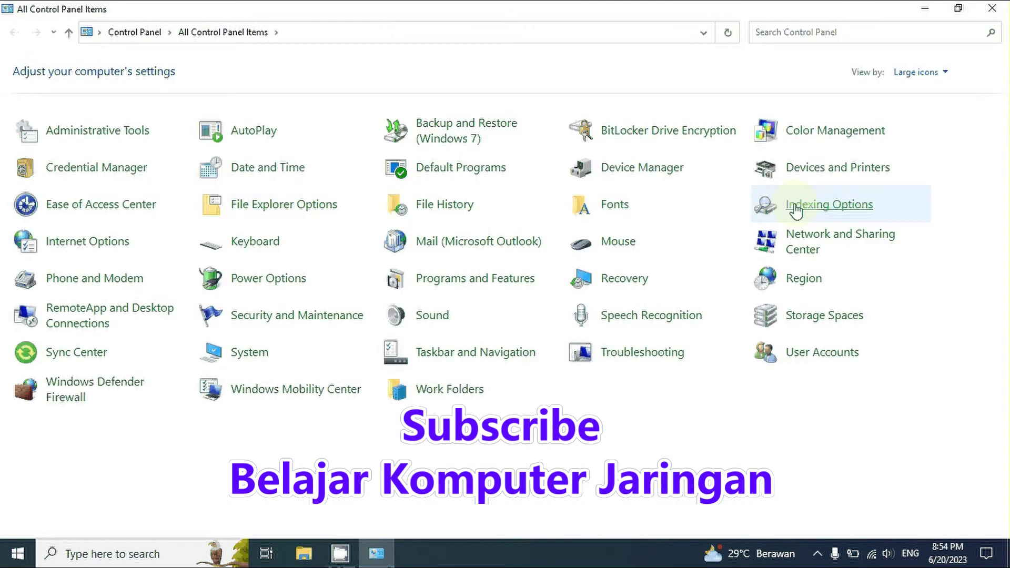
Review the EPSON L120 Series printing preferences again from Devices and Printers, then close the dialog and window
left_click(790, 181)
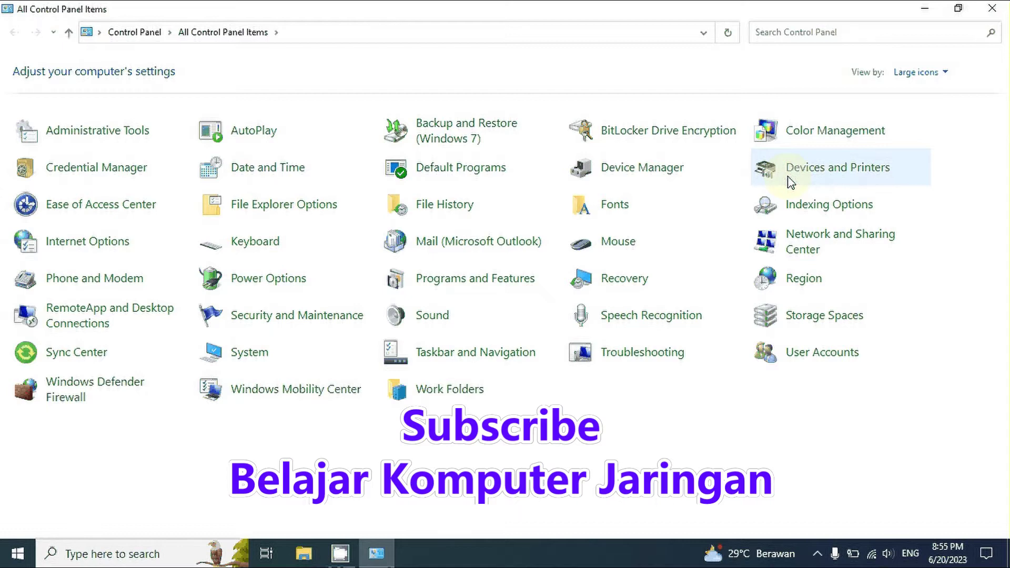
right_click(57, 365)
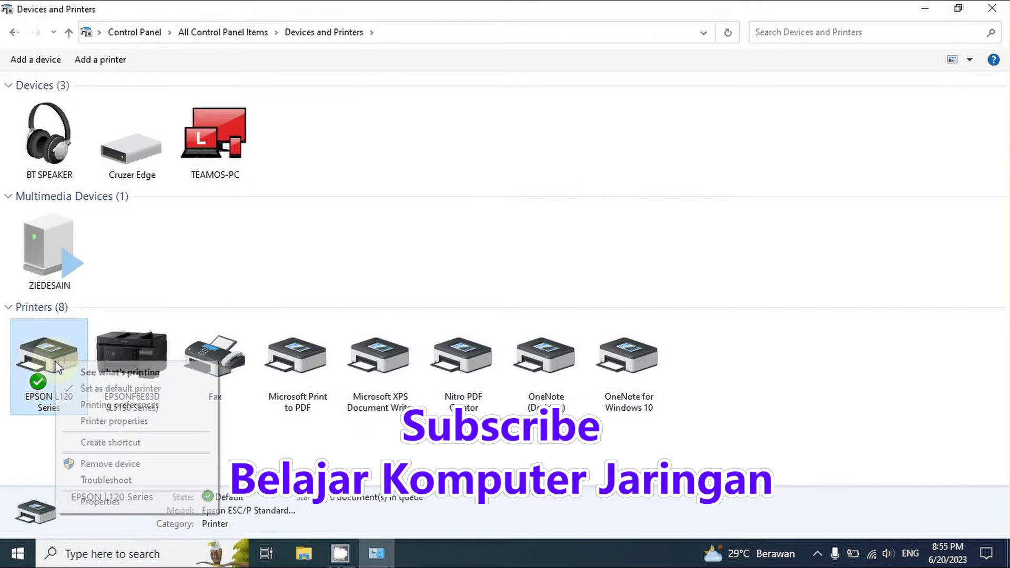
left_click(90, 411)
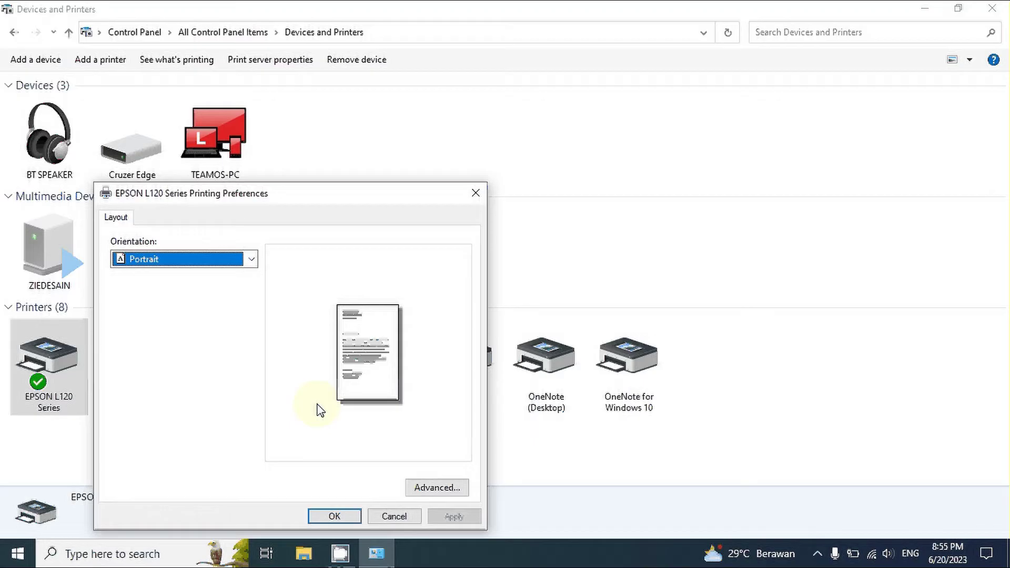
left_click(328, 517)
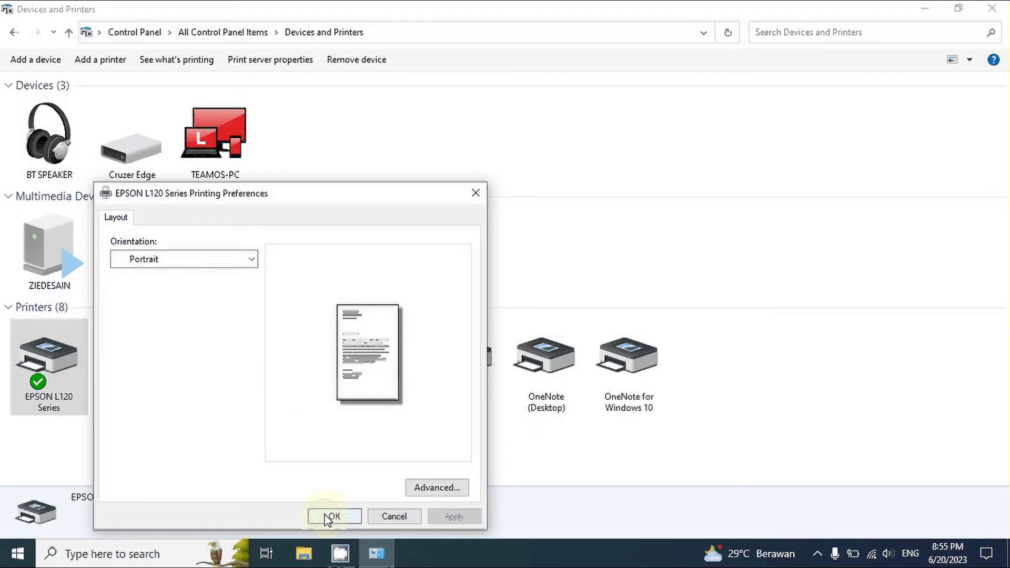
left_click(995, 10)
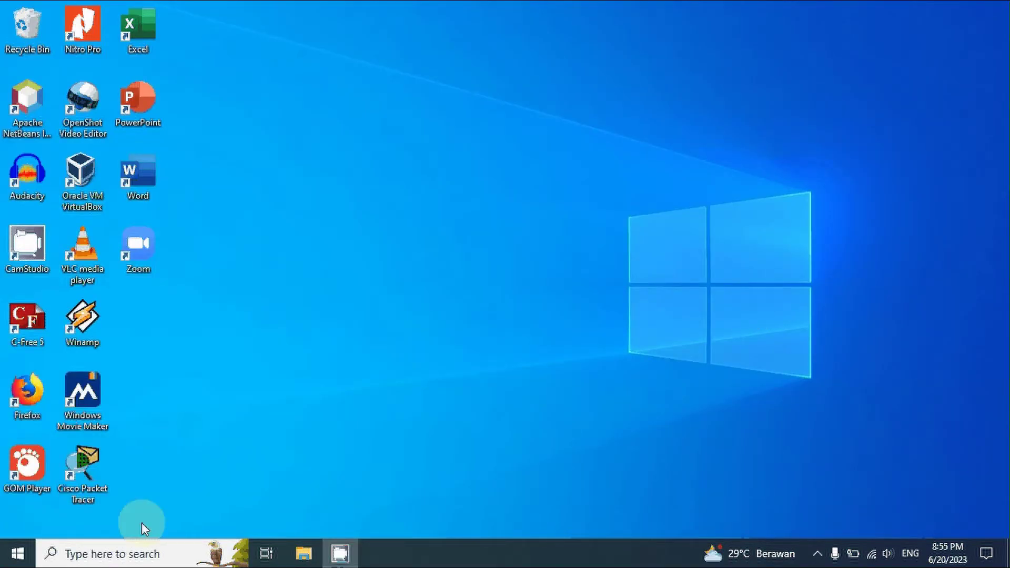
Find Google Chrome through Windows search and launch it
left_click(121, 557)
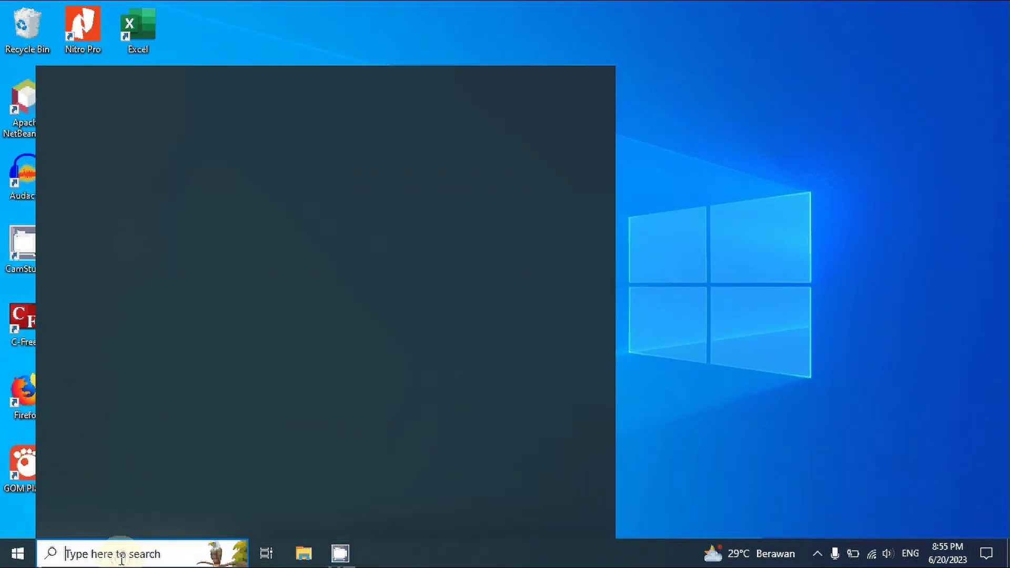
type("ch")
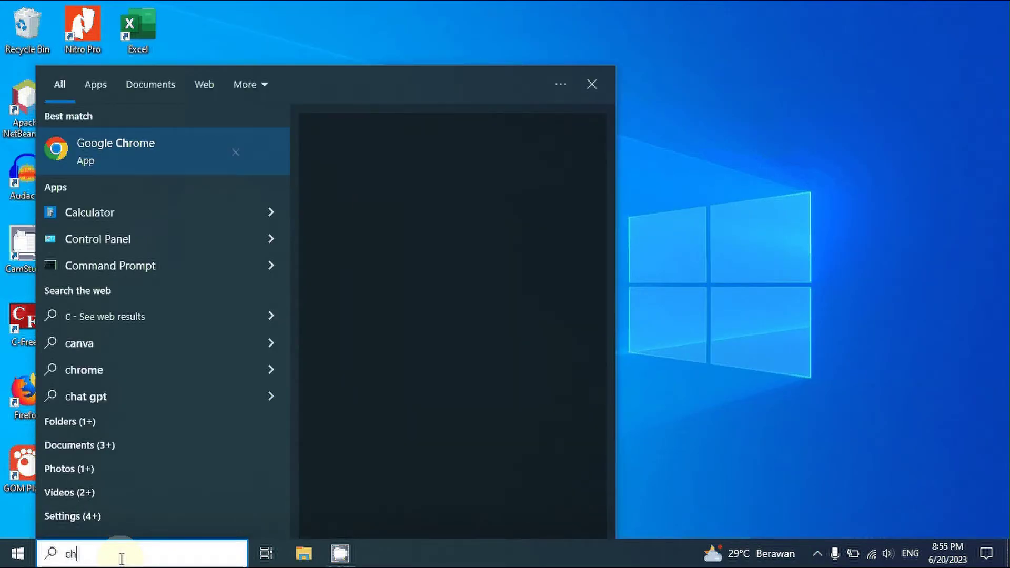
type("ro")
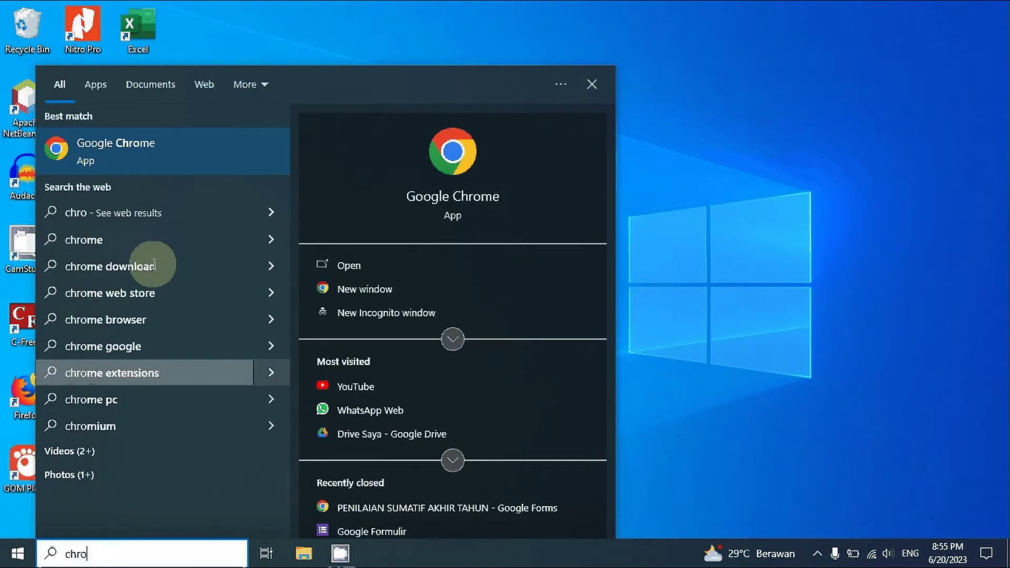
left_click(120, 157)
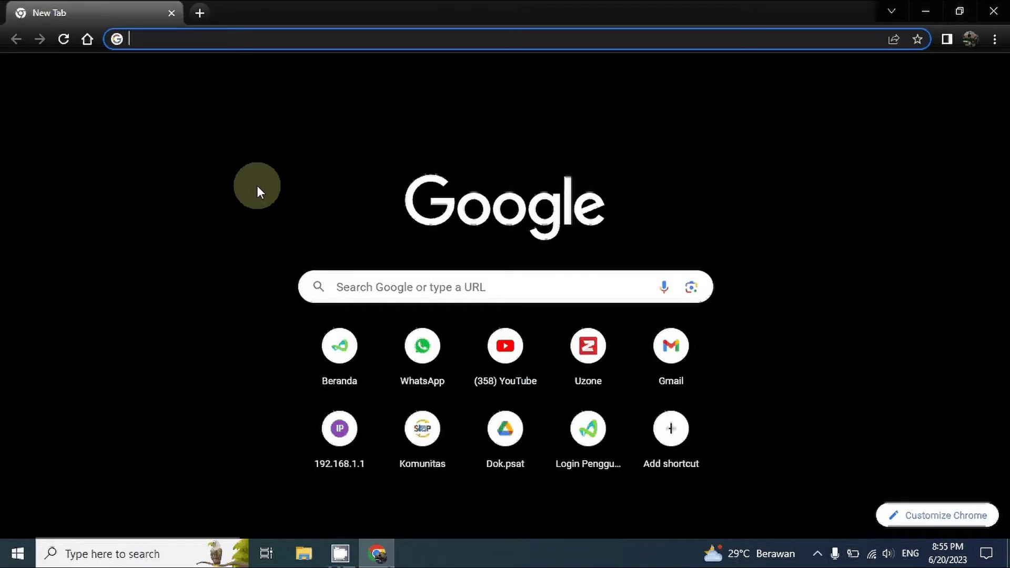
Enter the query "driver printer l120" in the browser's address bar without submitting it
left_click(222, 42)
type("d")
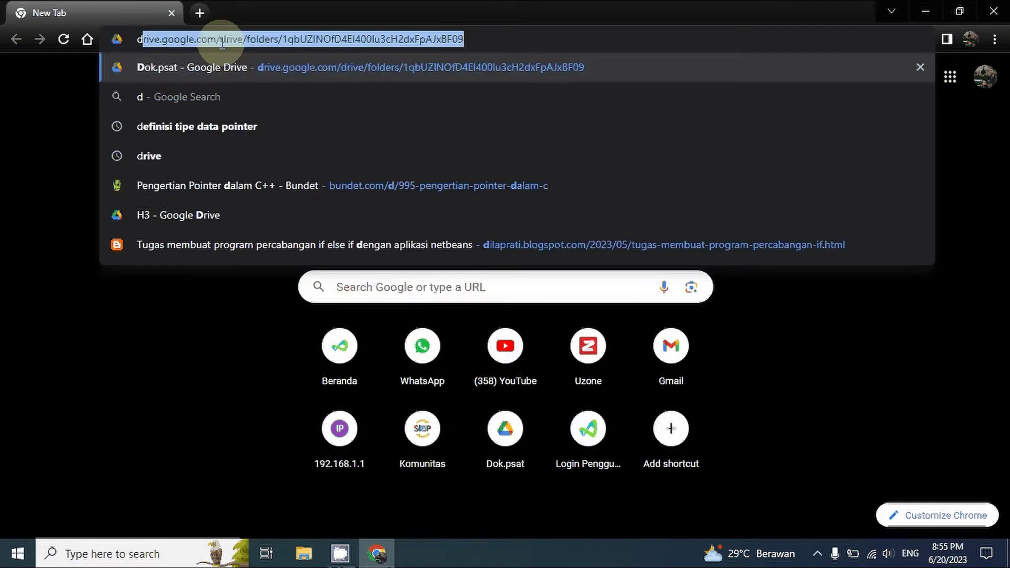
type("river ")
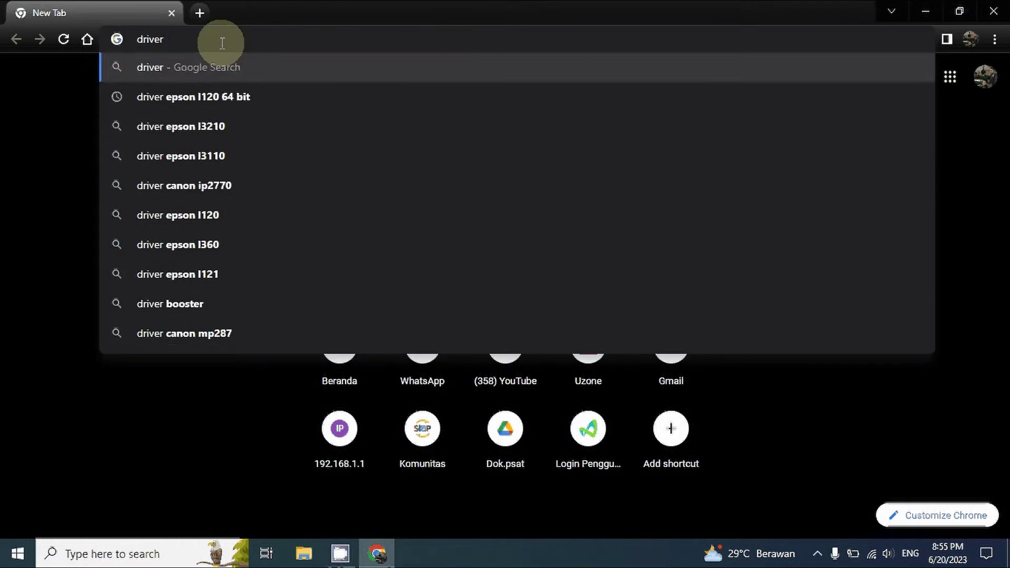
type("printer ")
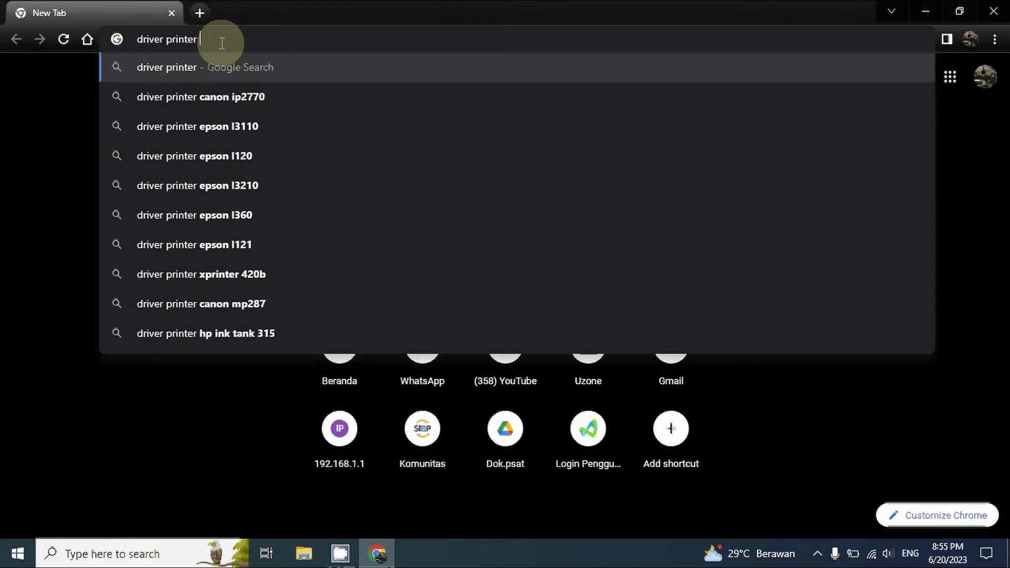
type("l")
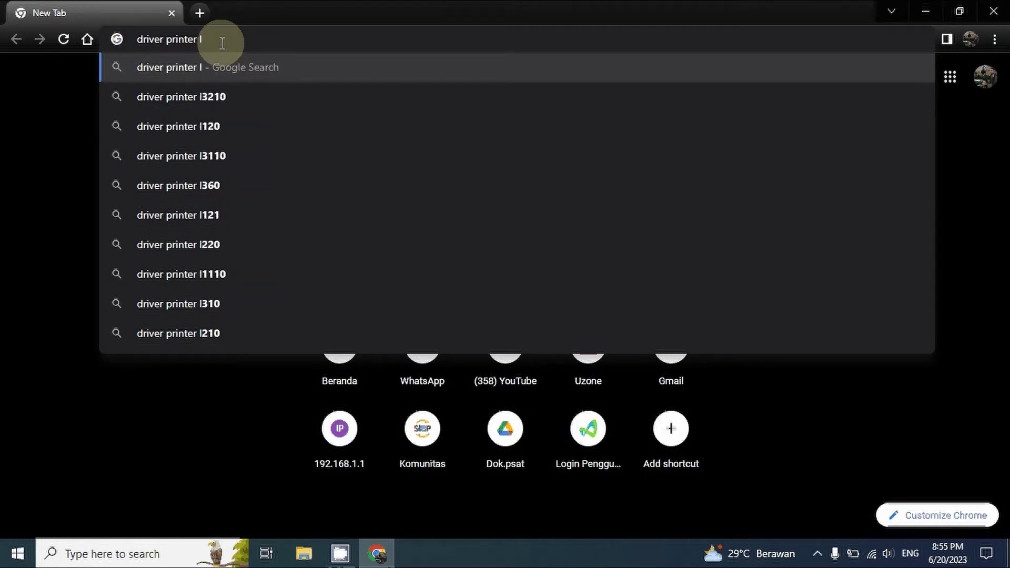
type("120")
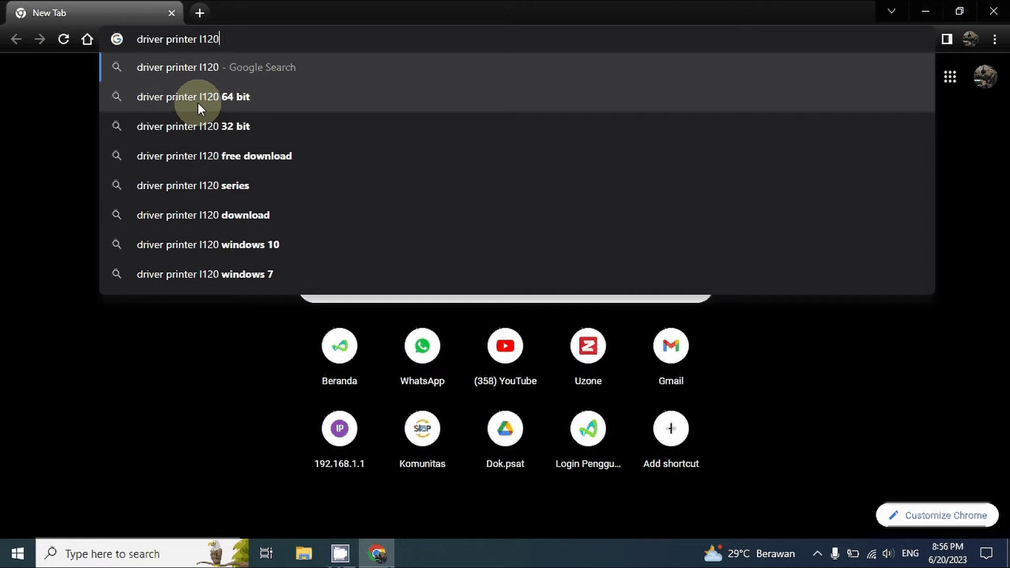
Check the Windows system type in the properties of This PC from File Explorer, then close Settings and File Explorer
left_click(304, 553)
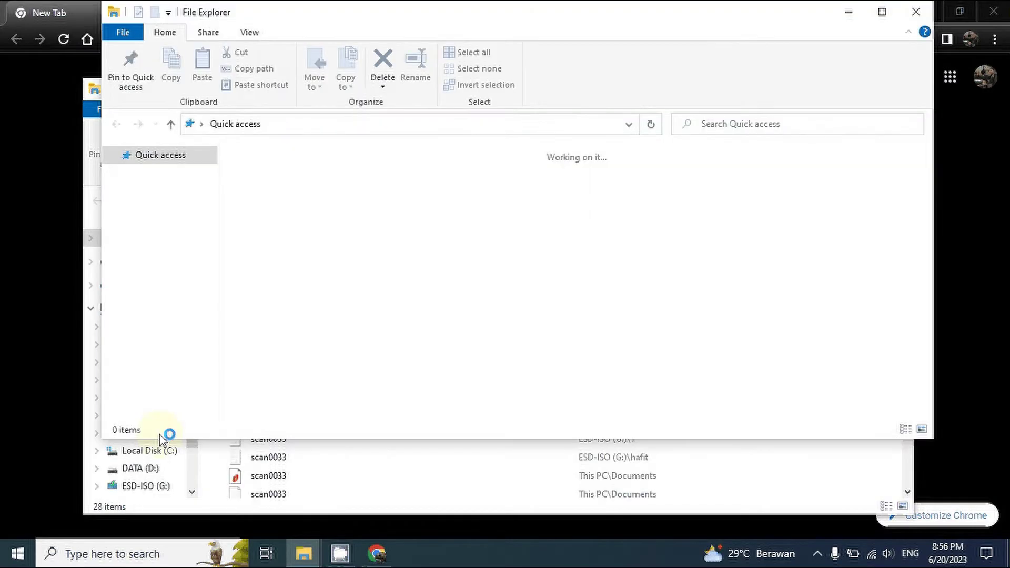
left_click(914, 16)
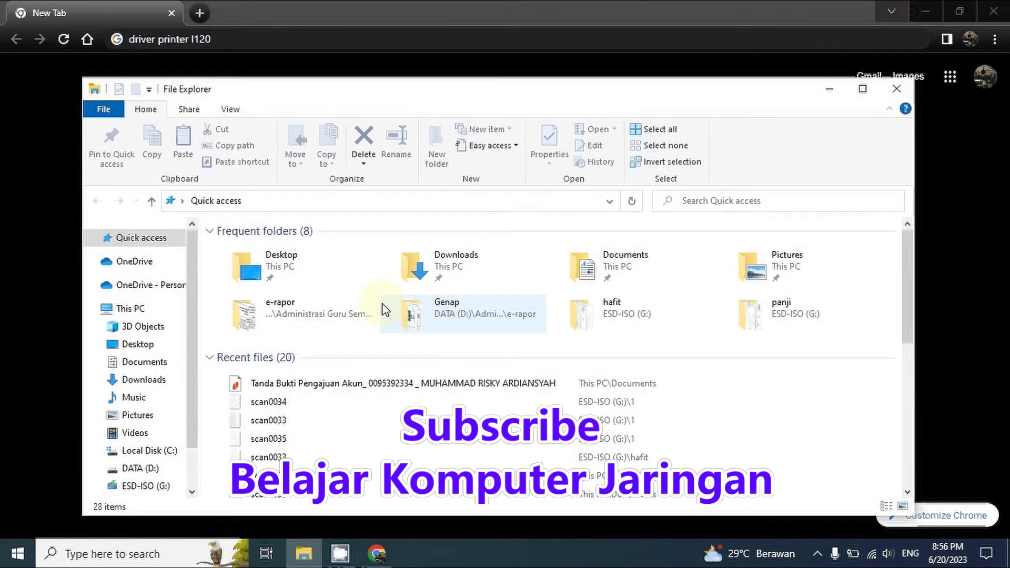
right_click(140, 313)
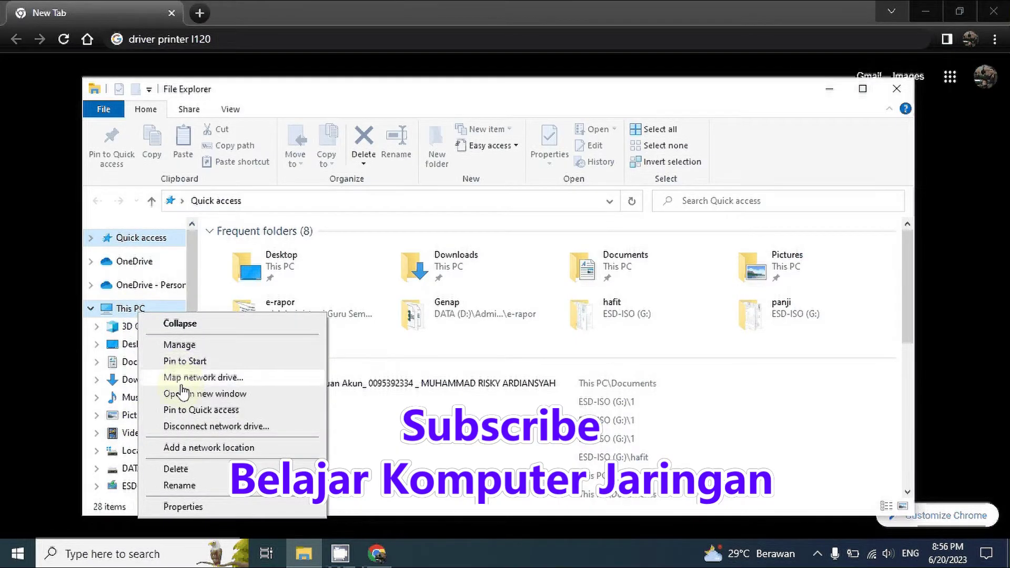
left_click(184, 507)
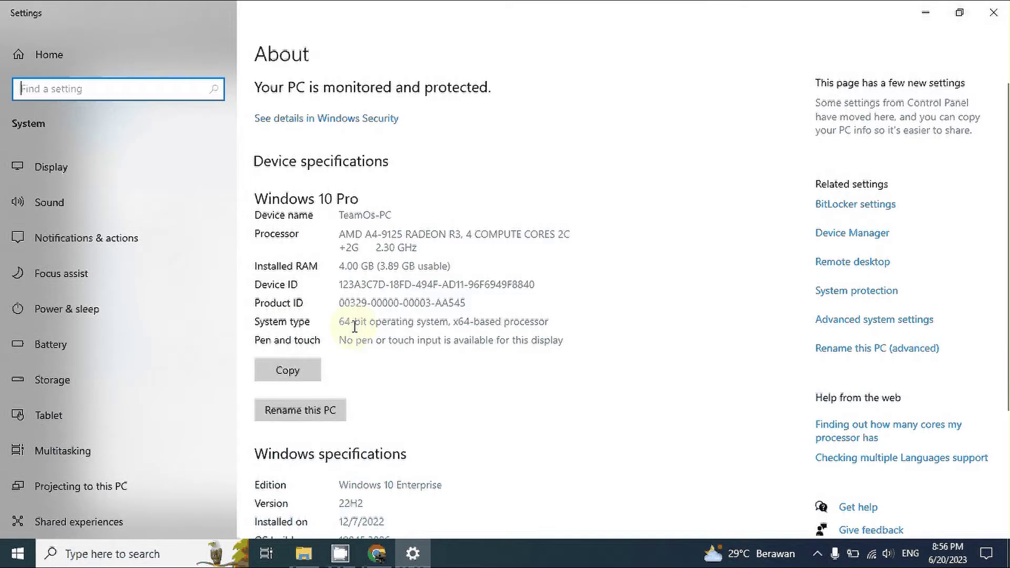
left_click(993, 13)
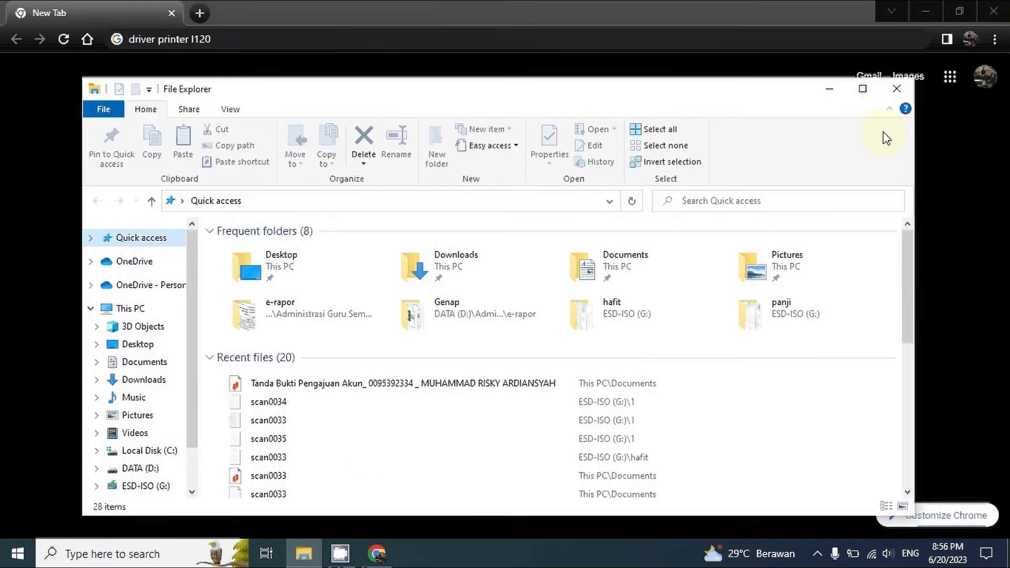
left_click(897, 93)
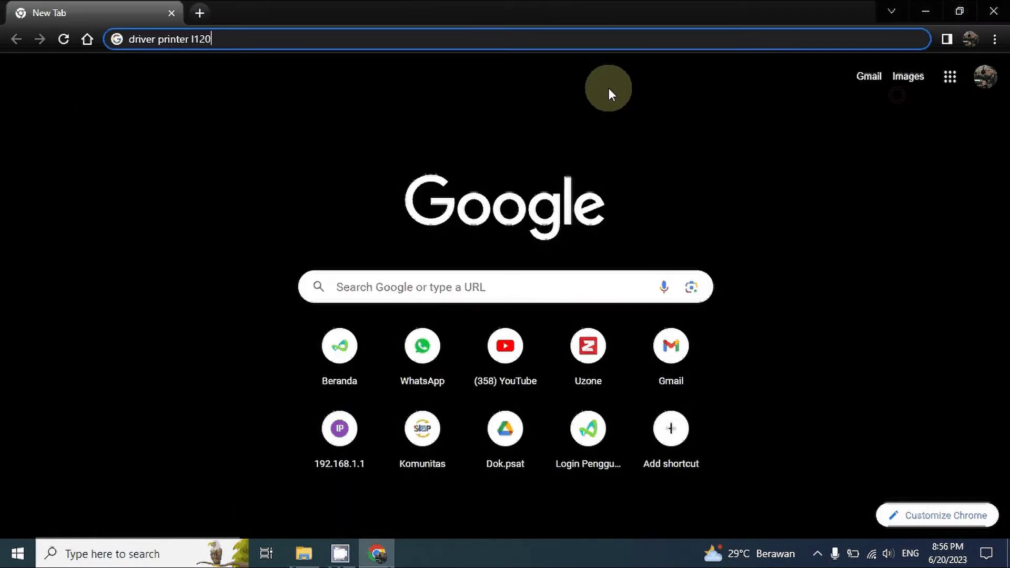
Search the web for "driver printer l120 64 bit" and open Epson Indonesia's Epson L120 support page
left_click(247, 38)
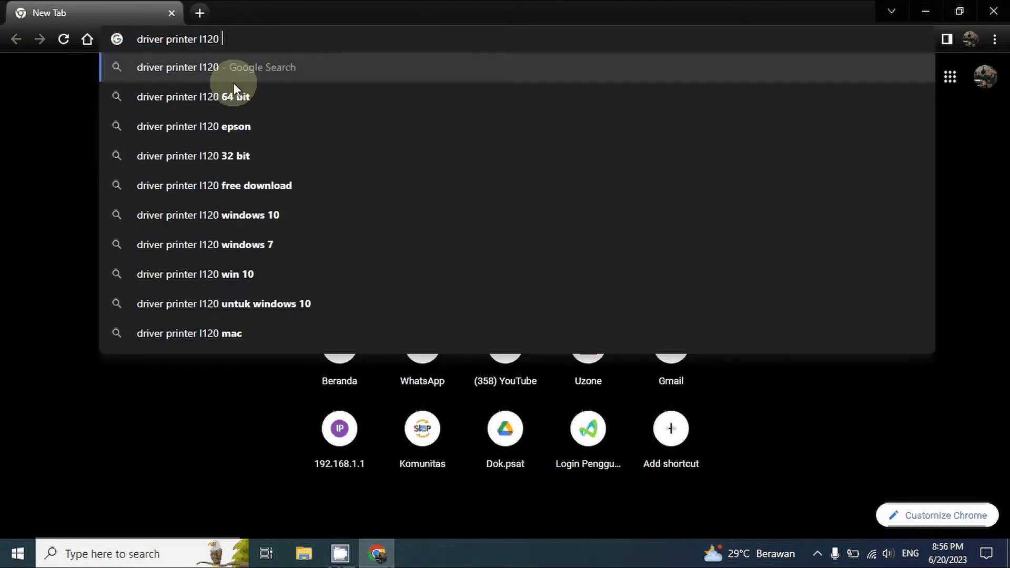
left_click(228, 97)
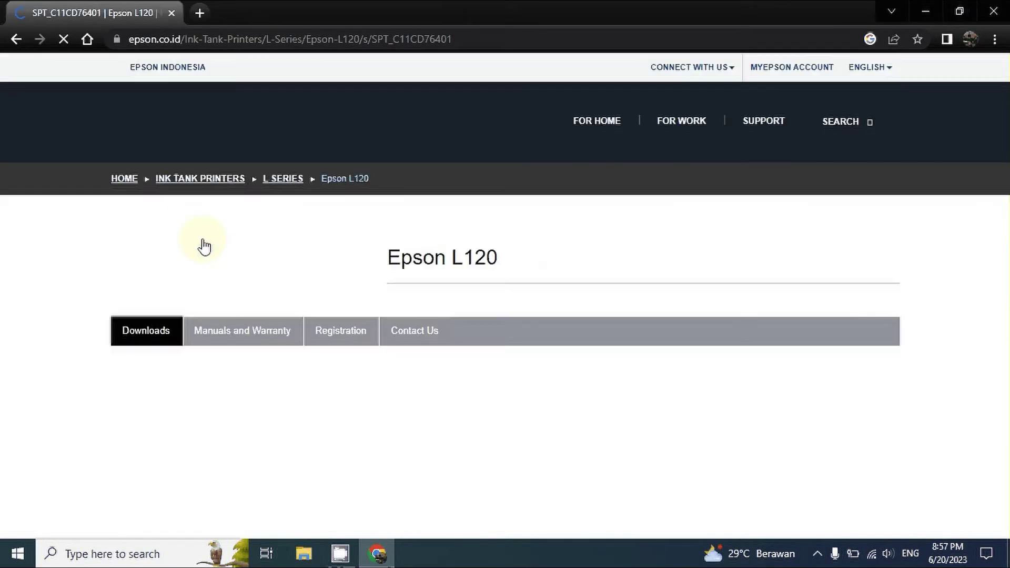
left_click(204, 246)
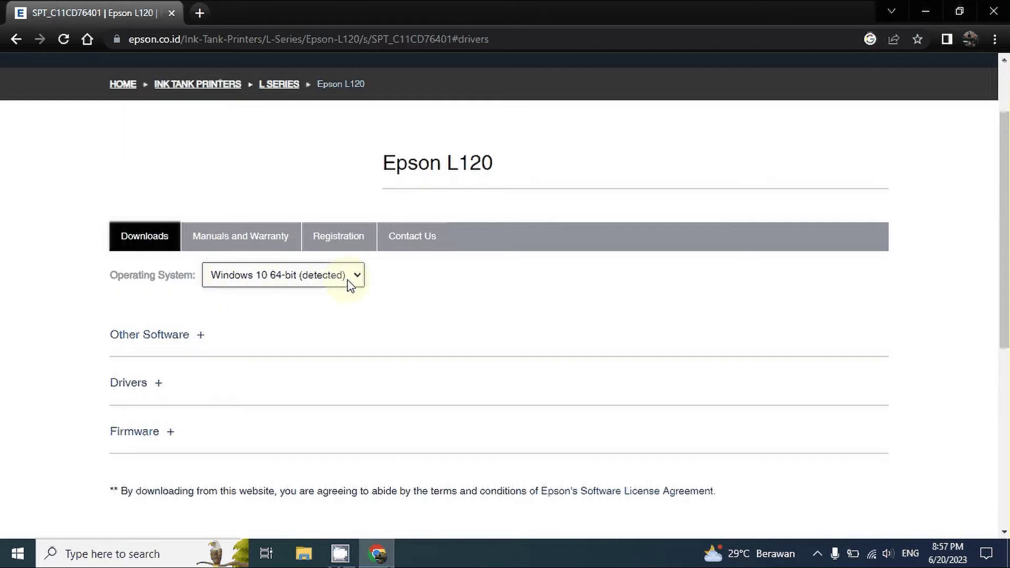
Download the Printer Driver for Win 64-bit from the Drivers section, accepting Epson's software license terms
left_click(132, 386)
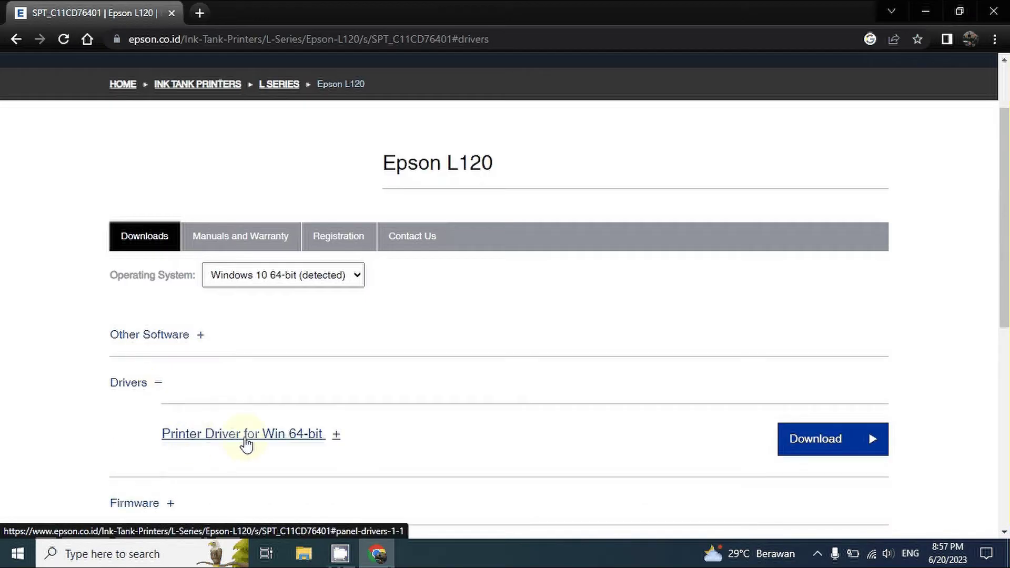
left_click(820, 452)
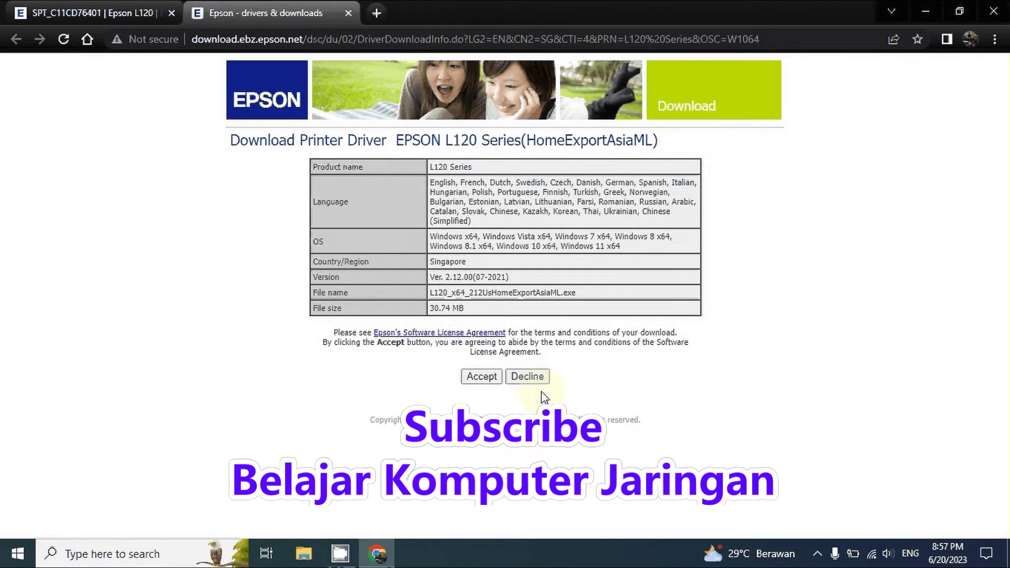
left_click(481, 377)
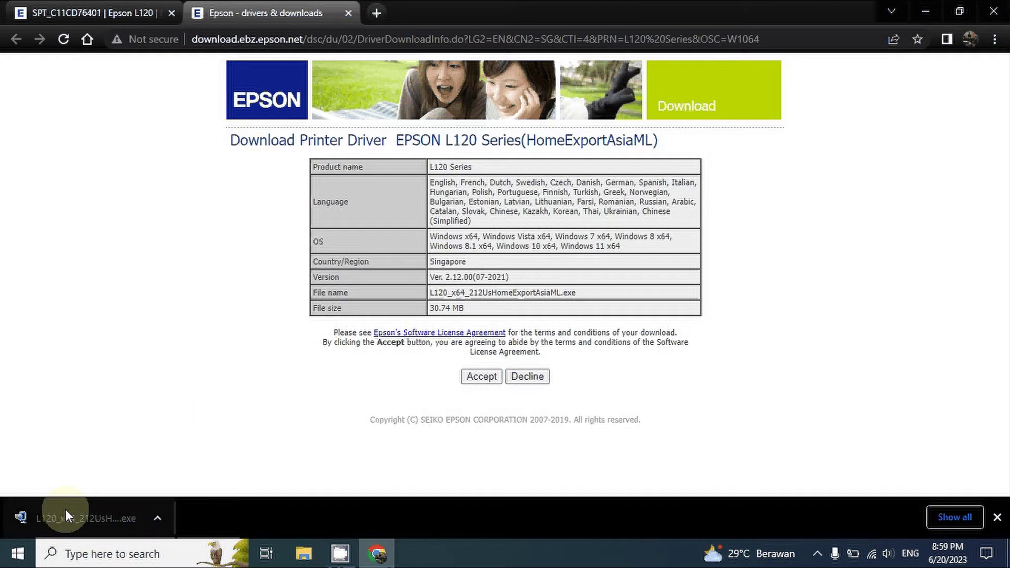
Show the downloaded L120 driver installer in its folder and maximize the folder window
left_click(158, 518)
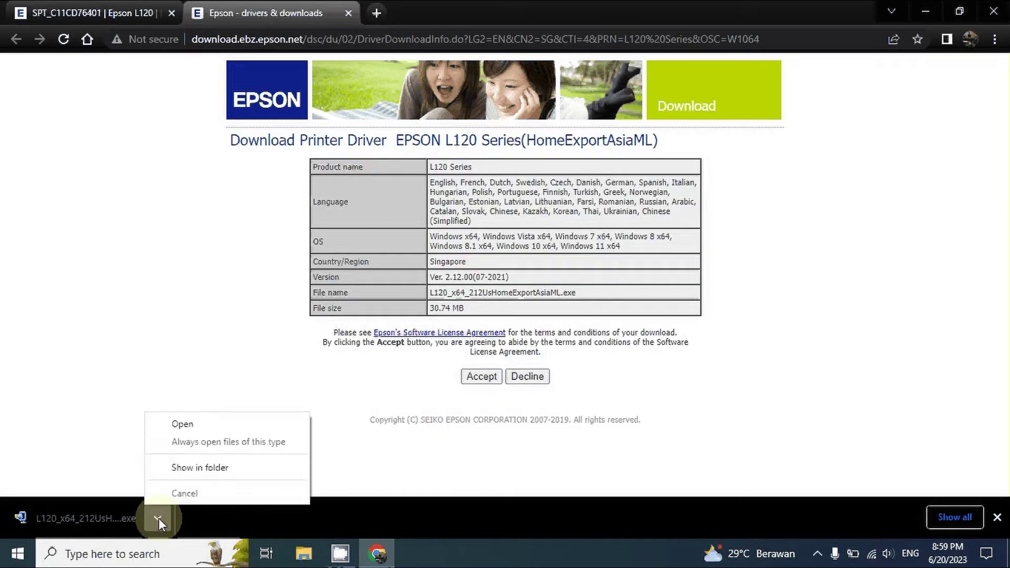
left_click(187, 468)
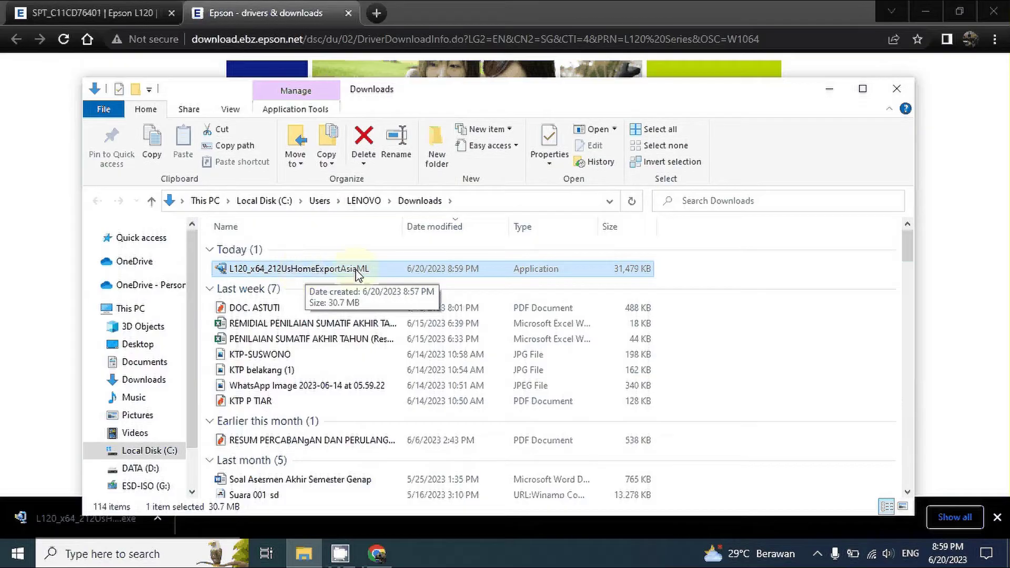
left_click(862, 88)
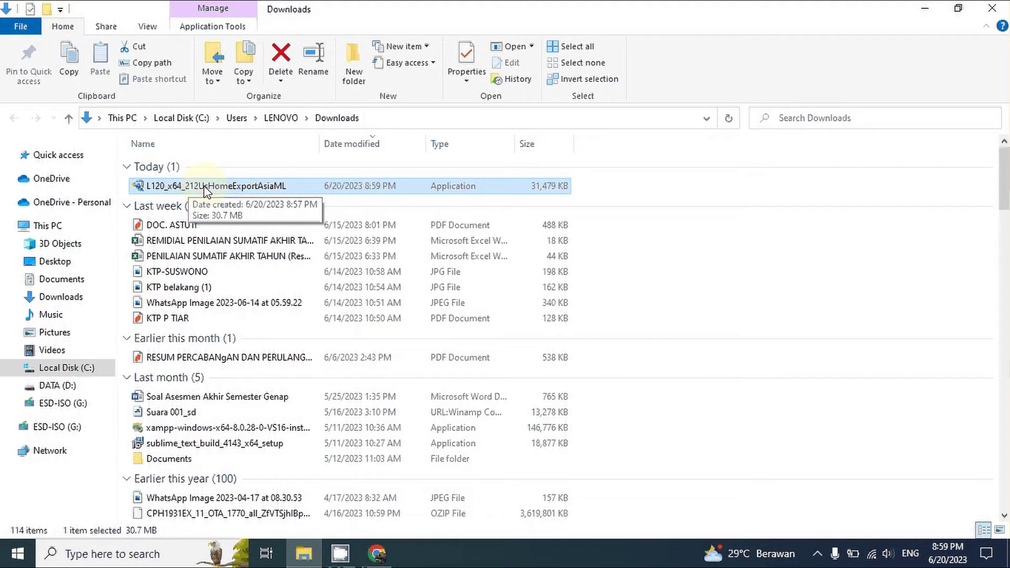
Run the L120_x64_212UsHomeExportAsiaML installer from the Downloads folder
double_click(205, 189)
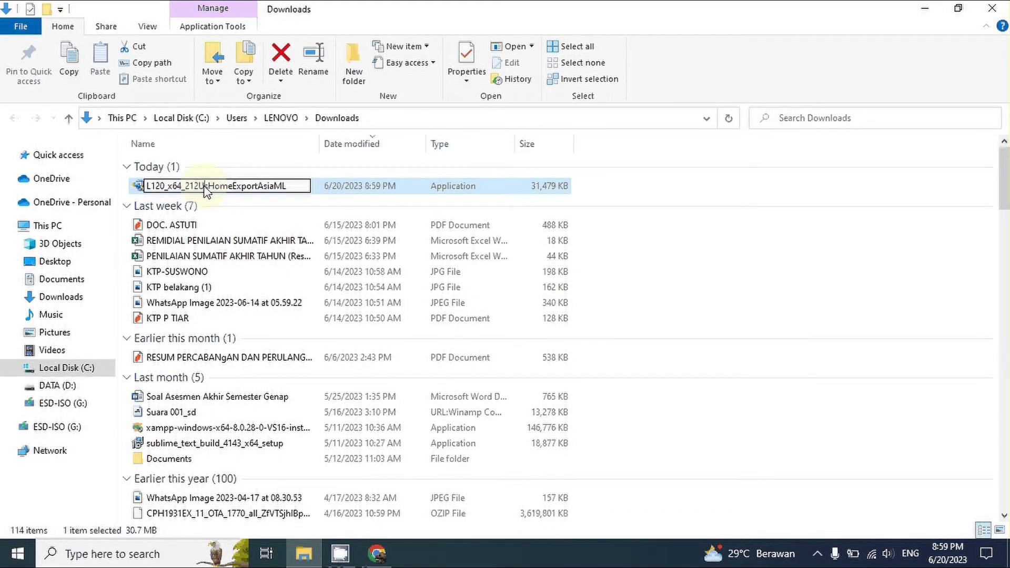
key("Escape")
left_click(219, 204)
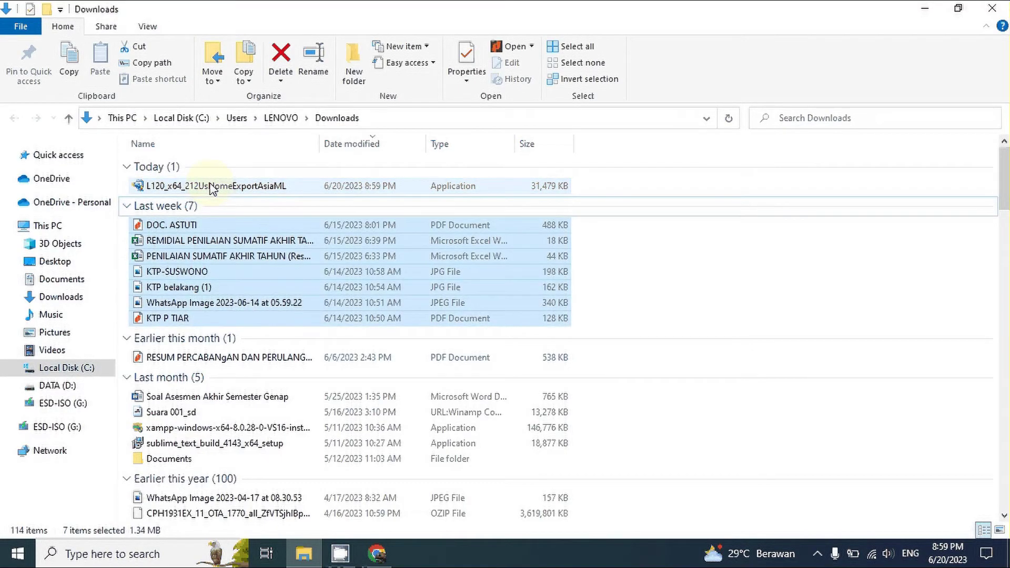
left_click(611, 244)
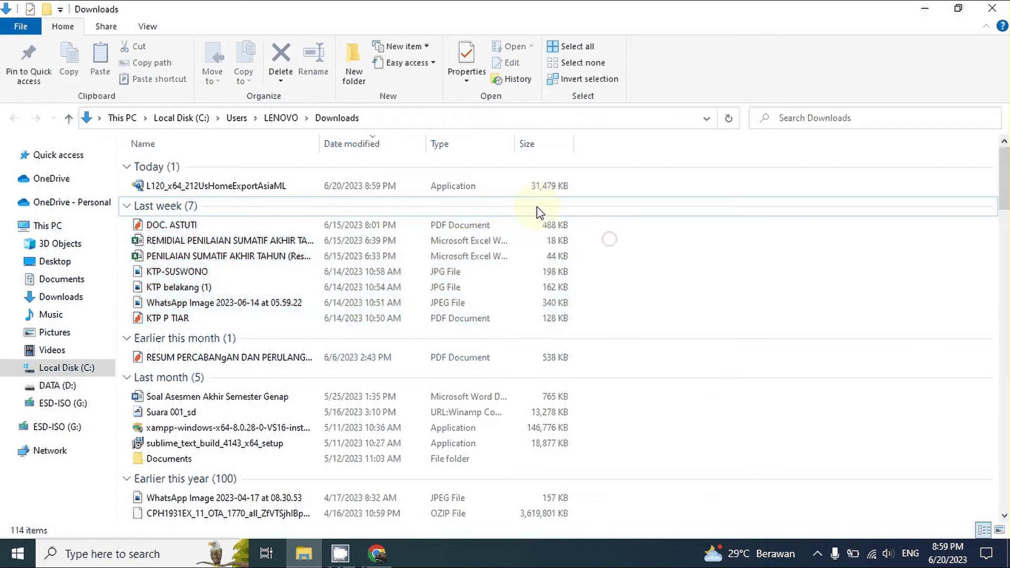
left_click(214, 190)
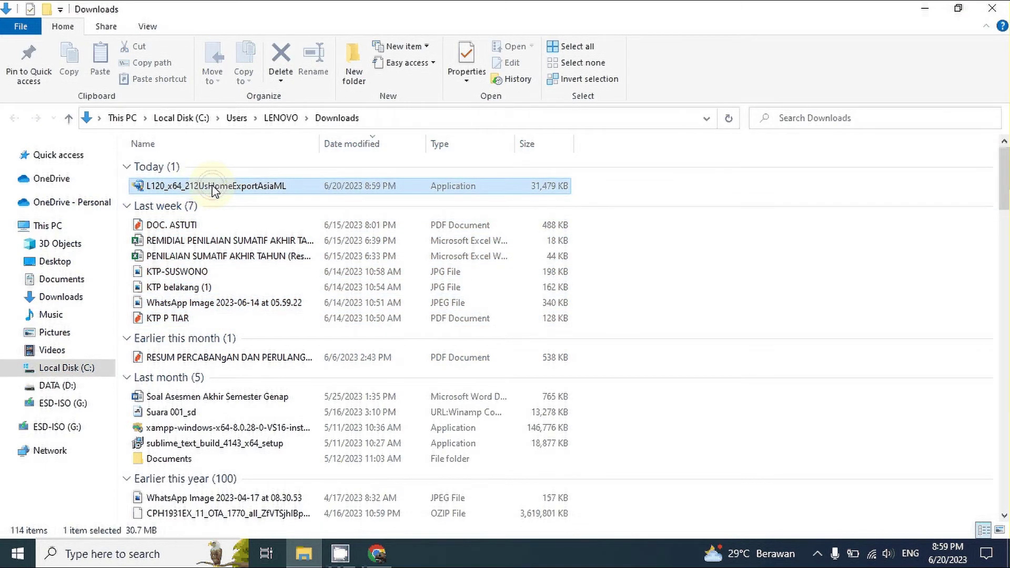
left_click(214, 190)
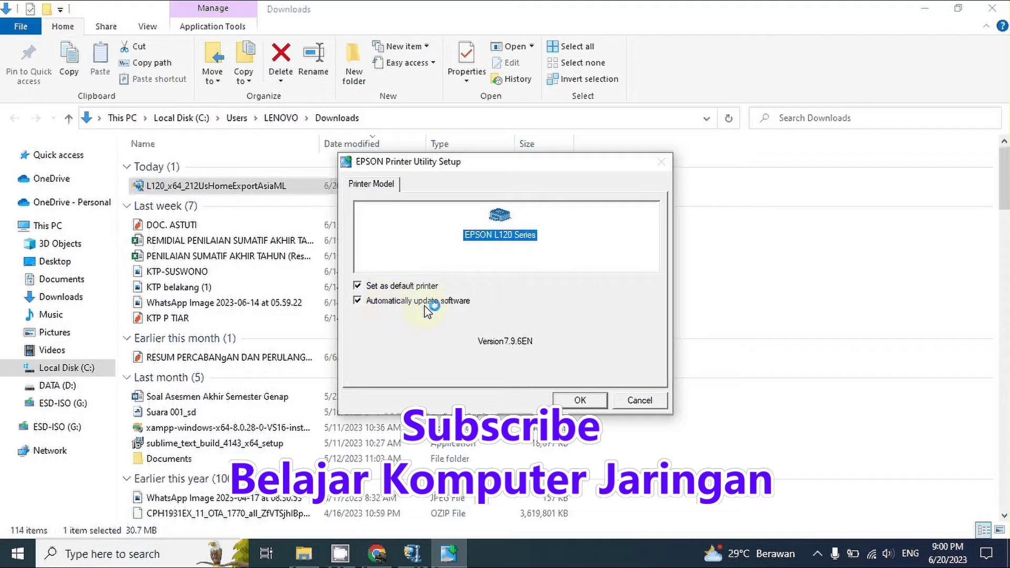
Install the EPSON L120 Series driver in English with automatic software updates turned off, agreeing to the license
left_click(382, 302)
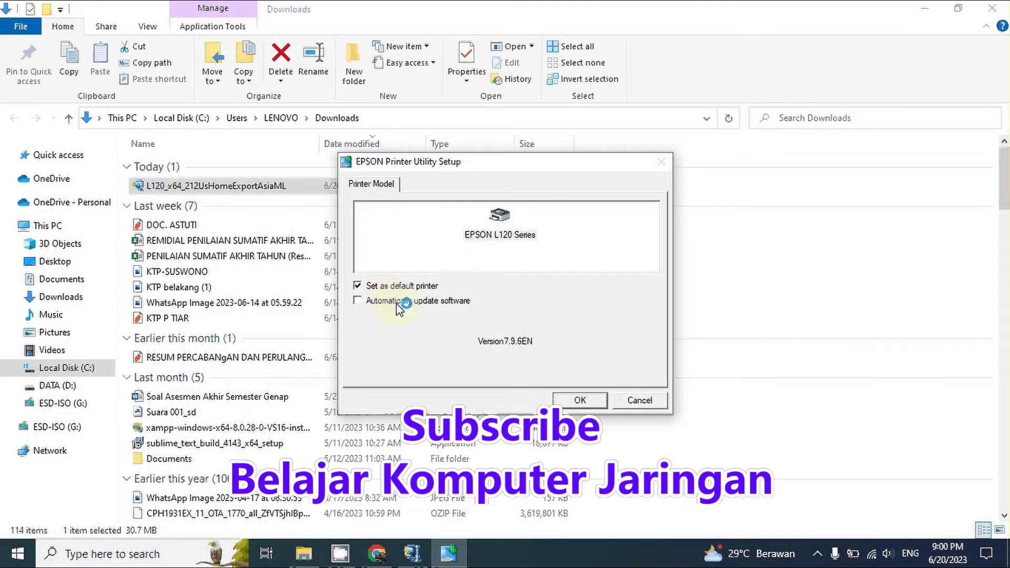
left_click(573, 401)
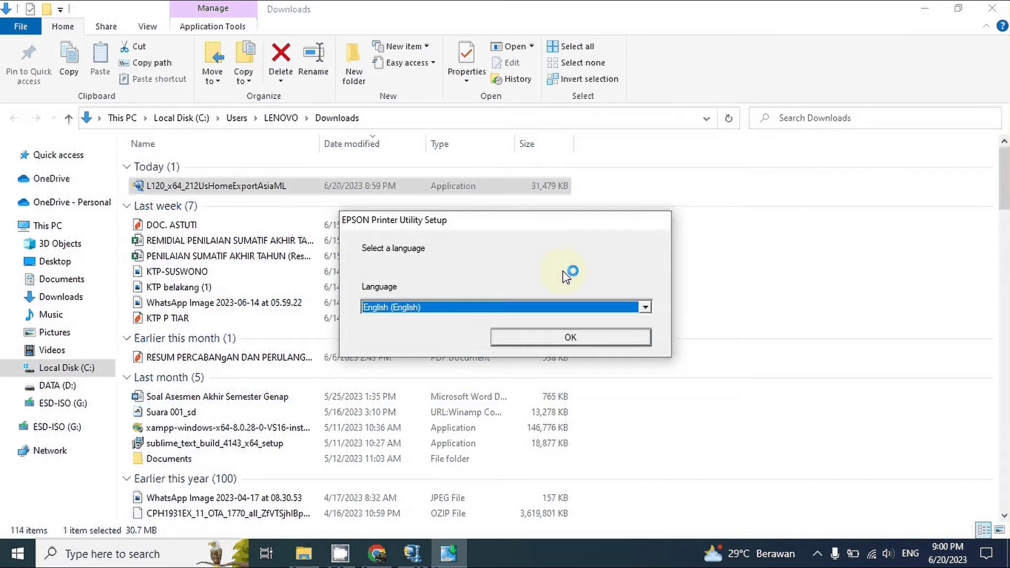
left_click(529, 342)
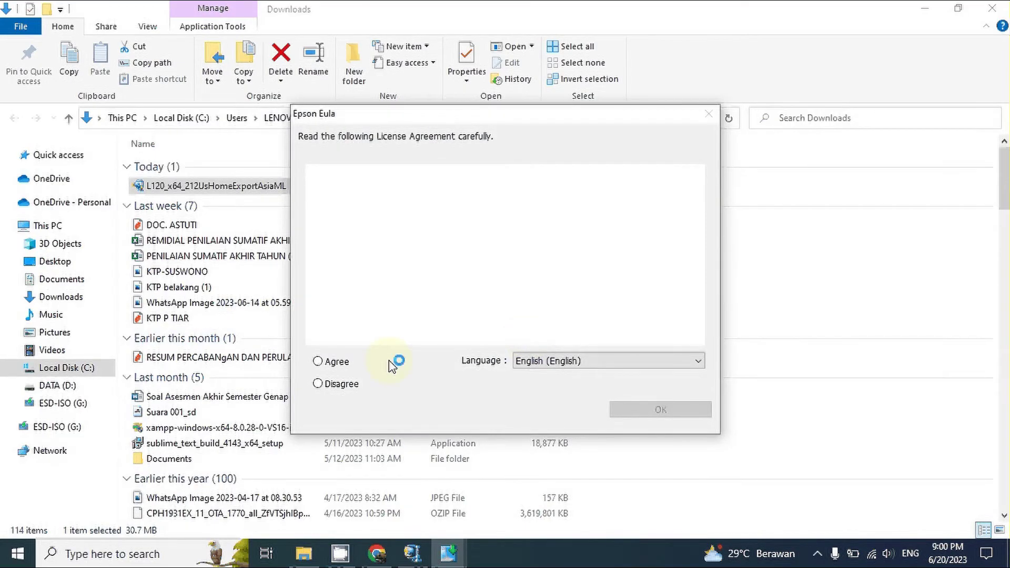
left_click(318, 362)
left_click(639, 411)
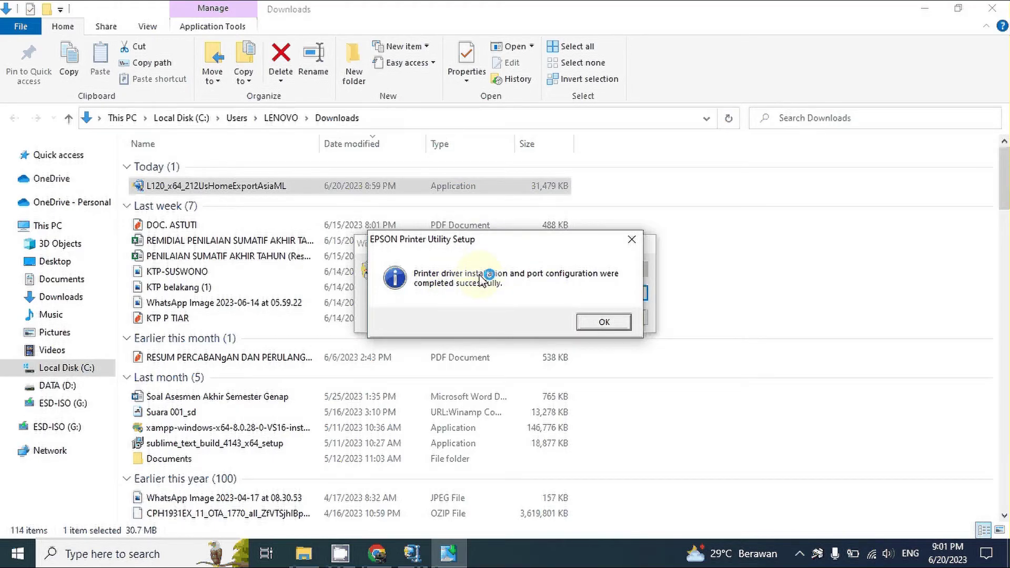
left_click(608, 323)
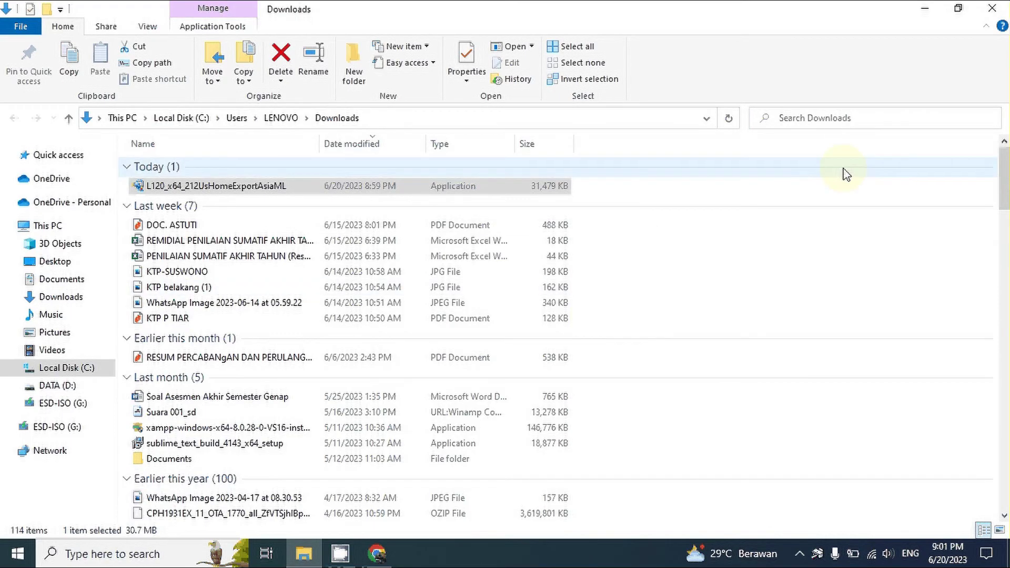
Close the Downloads folder, minimize the browser and refresh the desktop
left_click(989, 16)
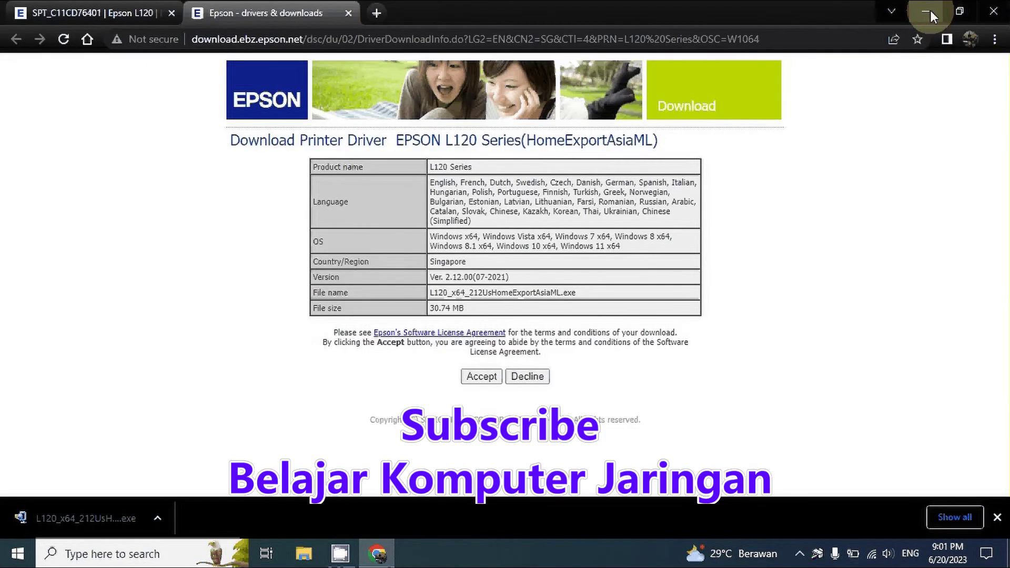
left_click(930, 11)
right_click(617, 93)
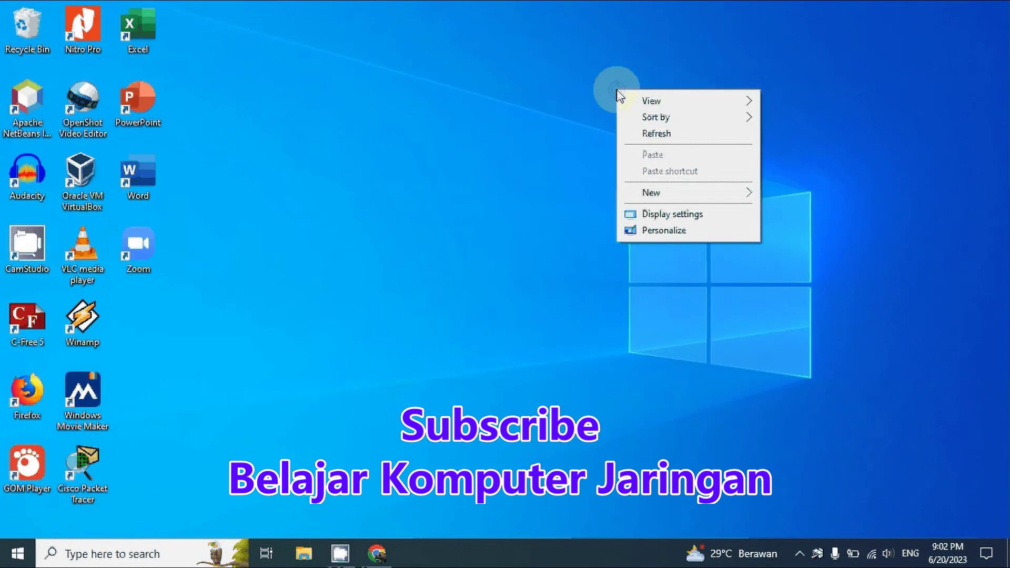
left_click(637, 134)
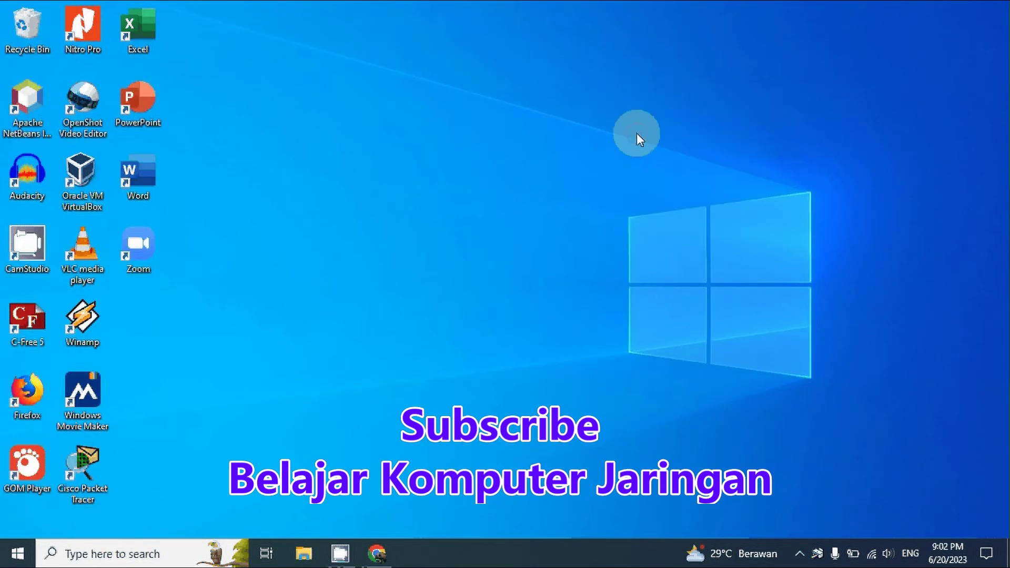
Open the printing preferences of the EPSON L120 Series through Devices and Printers in Control Panel
left_click(124, 553)
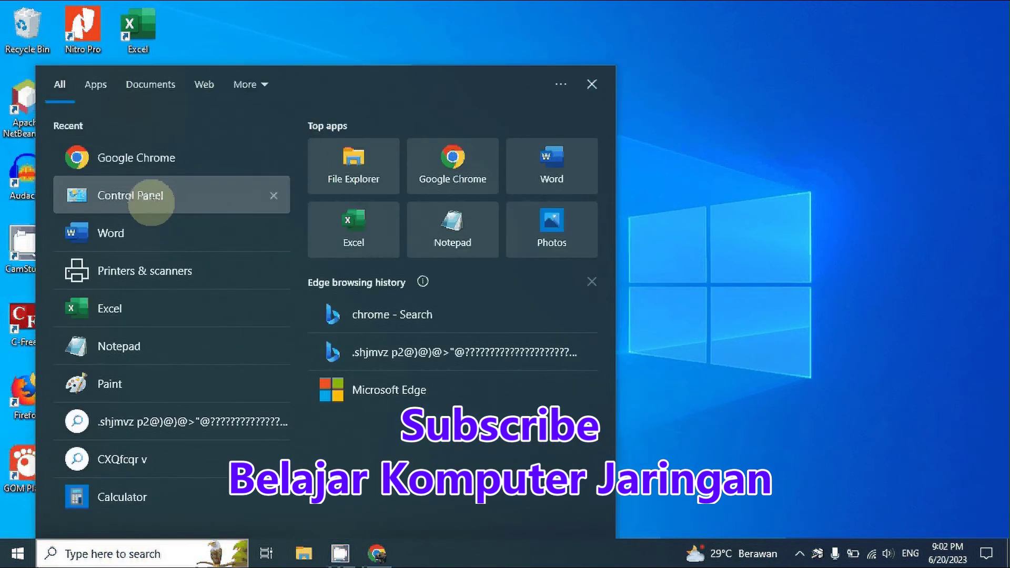
left_click(151, 202)
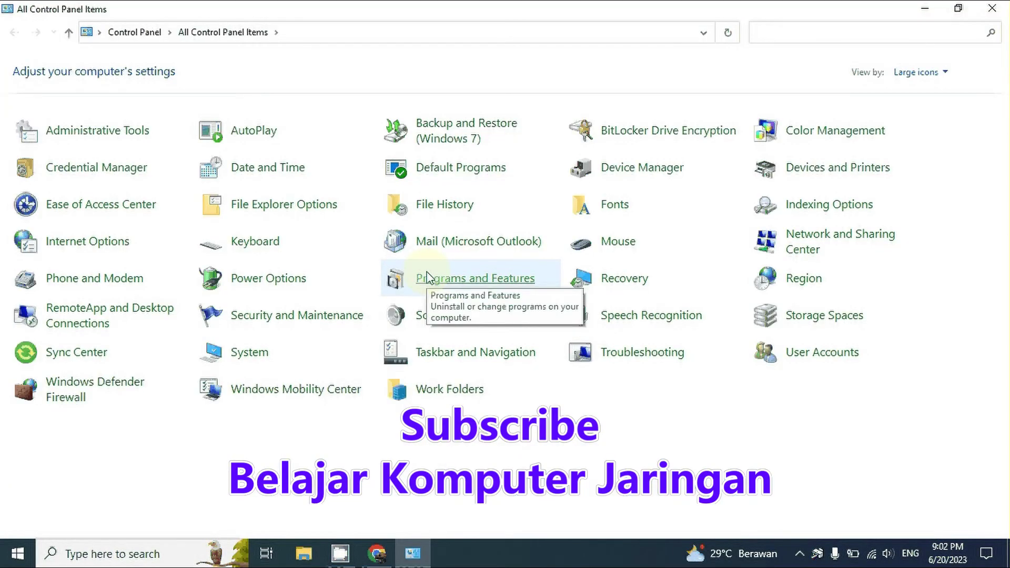
left_click(828, 177)
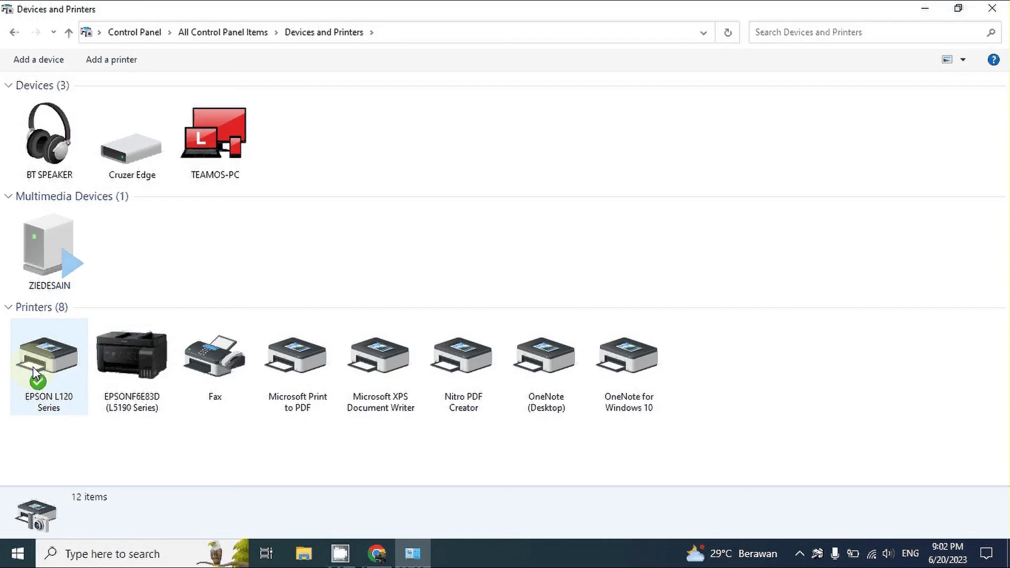
left_click(33, 371)
right_click(34, 372)
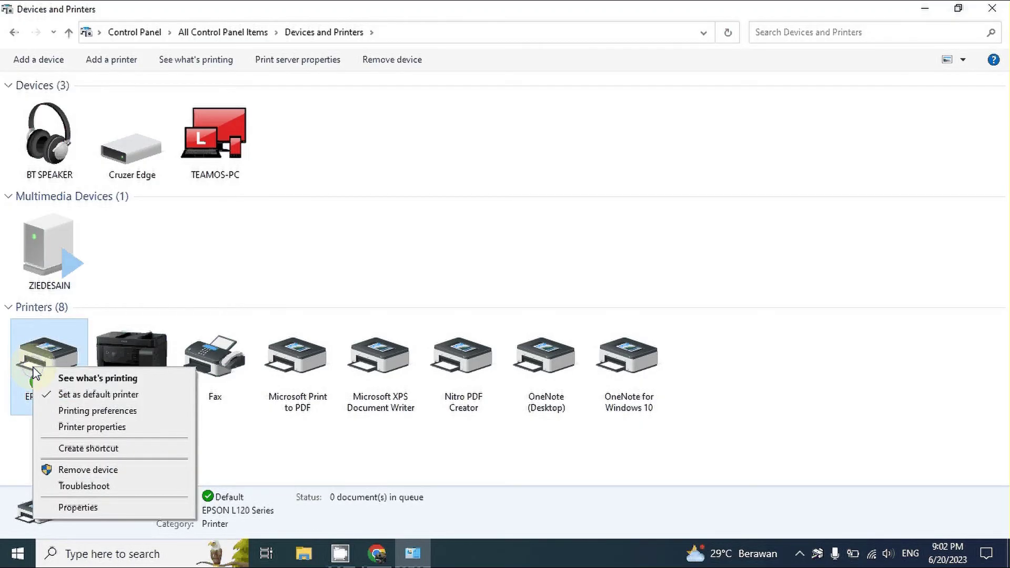
left_click(68, 410)
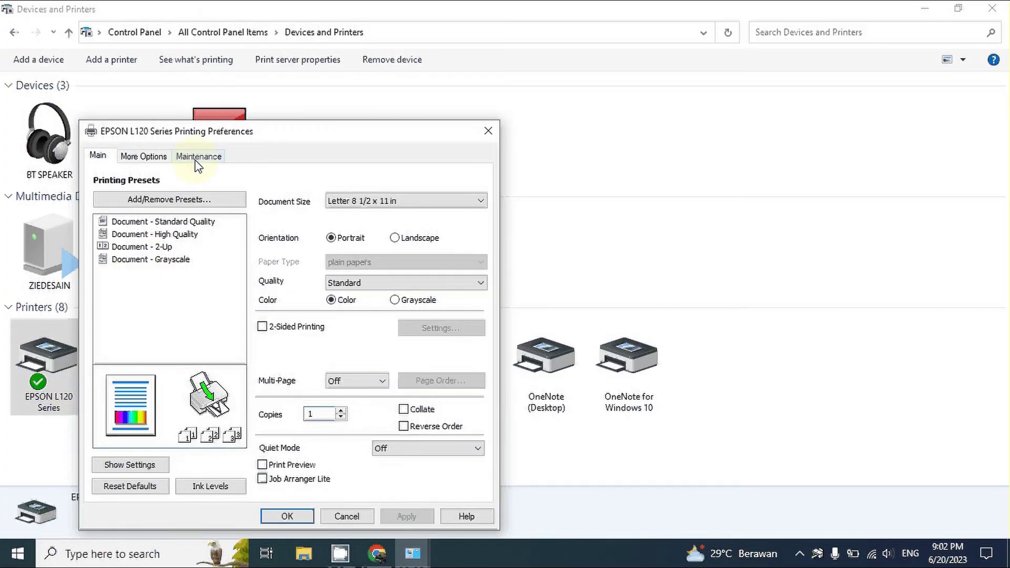
Reposition the printing preferences dialog and examine its maintenance, main and additional option pages
left_click_drag(250, 138, 490, 95)
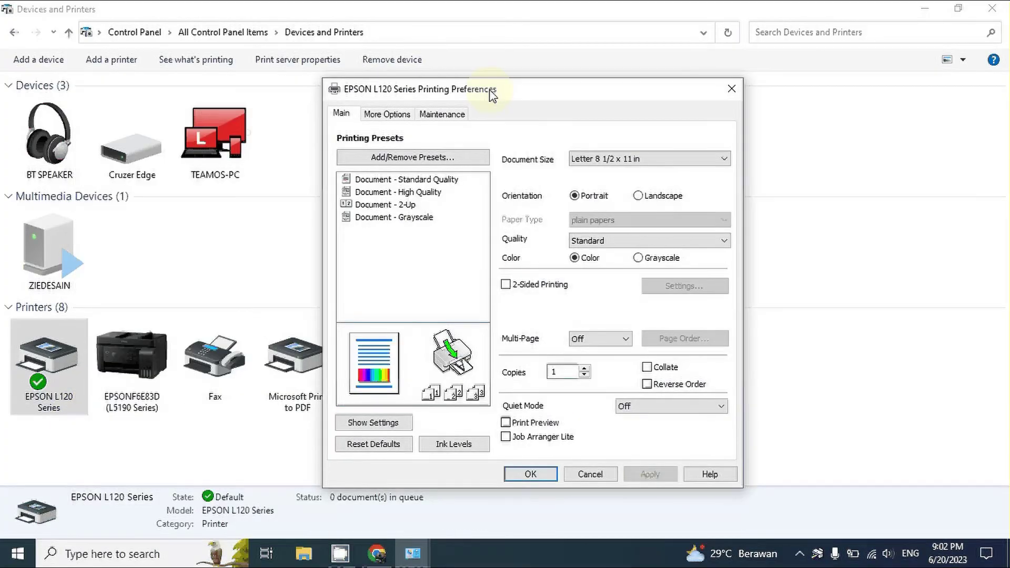
left_click(417, 117)
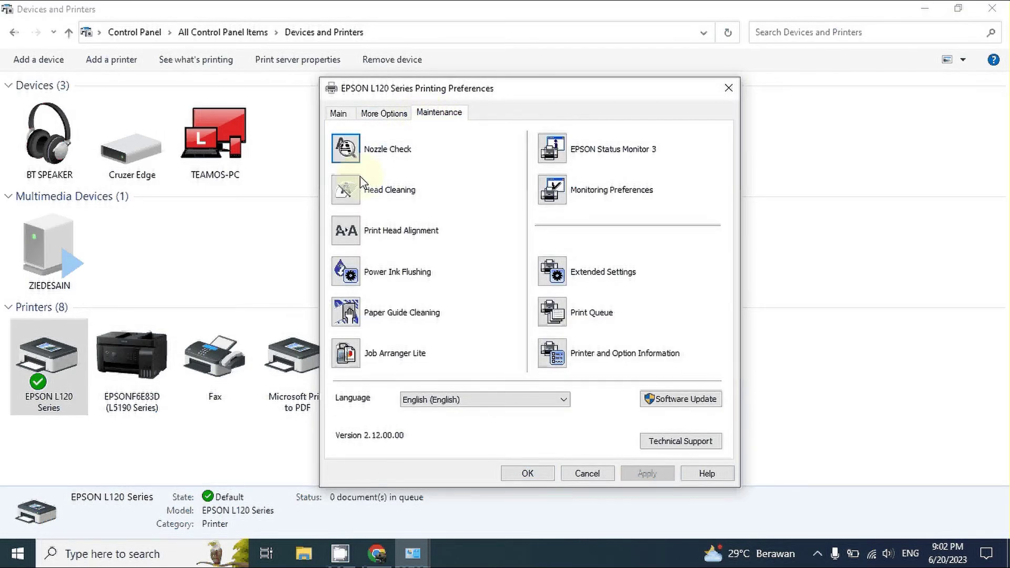
left_click(384, 114)
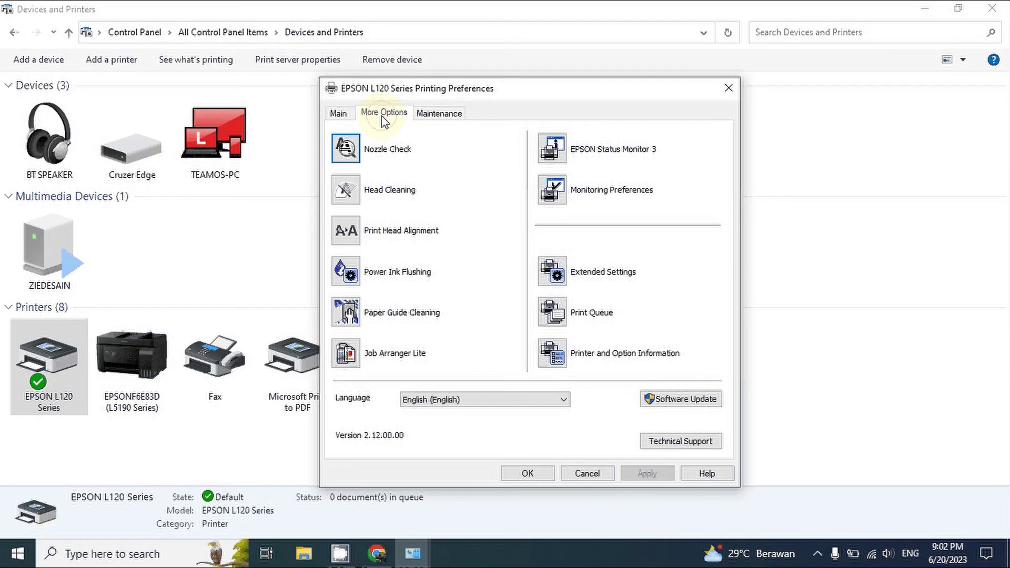
left_click(336, 113)
left_click(400, 115)
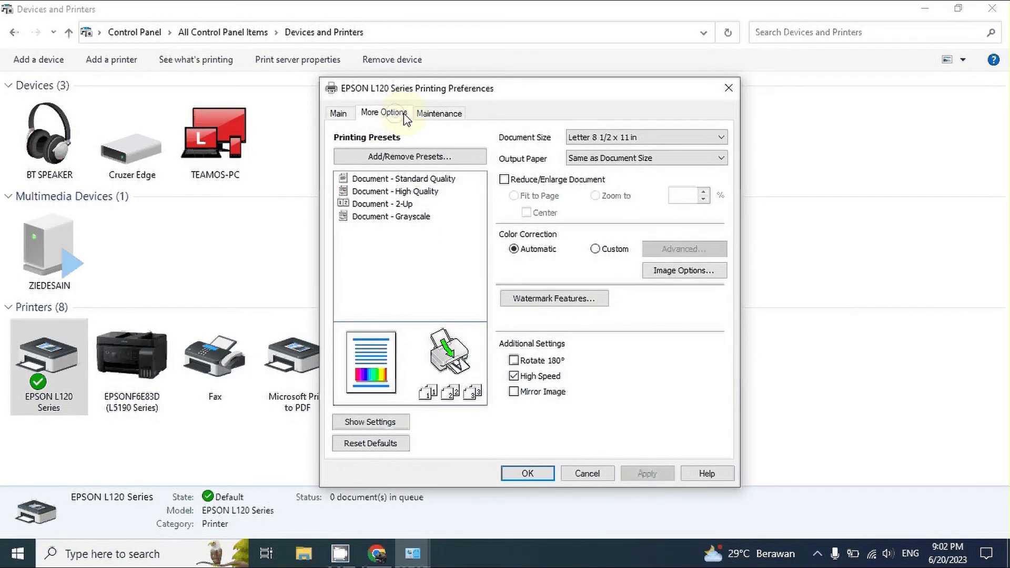
Run a Head Cleaning cycle from the maintenance utilities, accept the Epson Notification Service, and finish without printing a nozzle check pattern
left_click(436, 115)
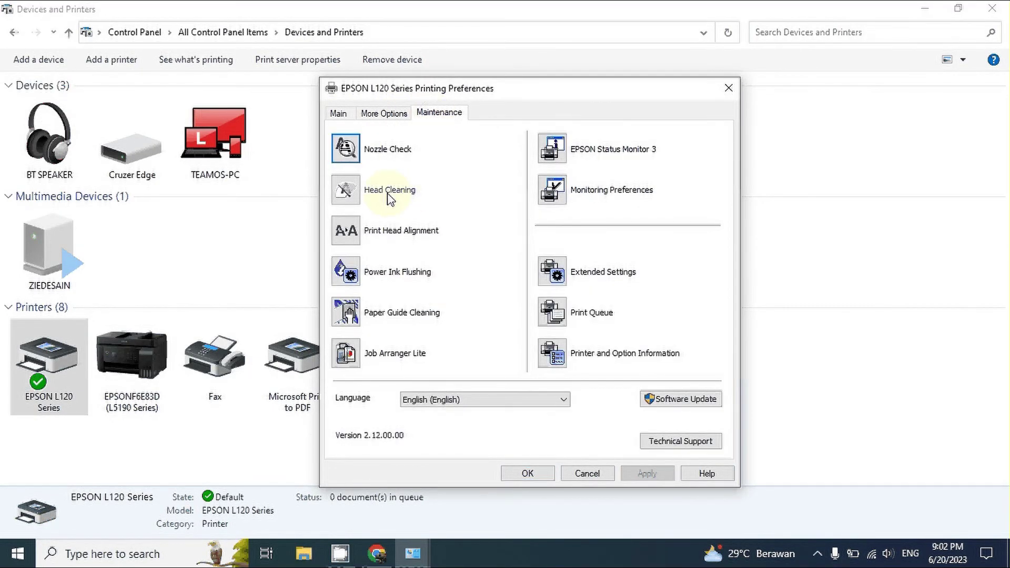
left_click(349, 196)
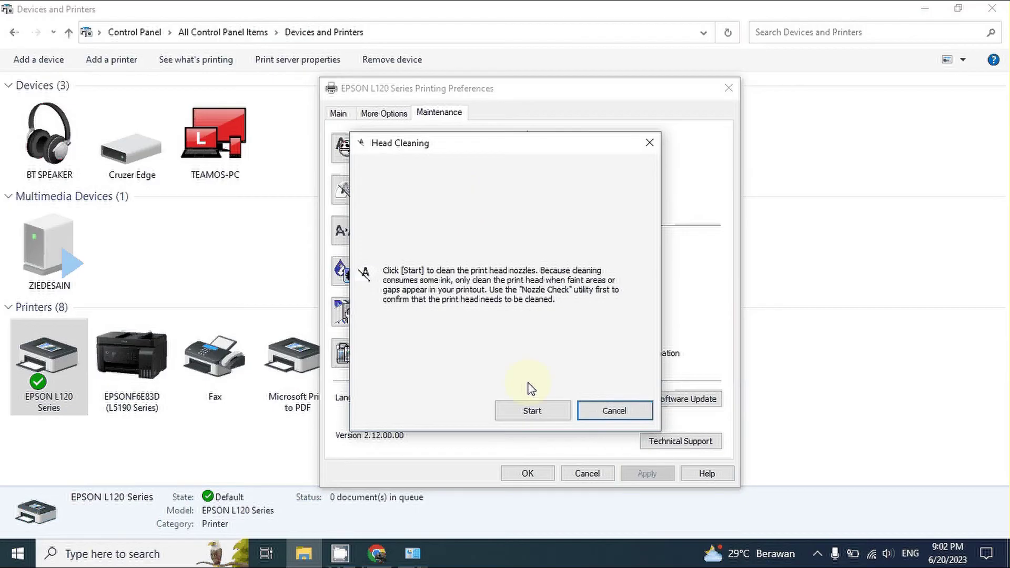
left_click(508, 415)
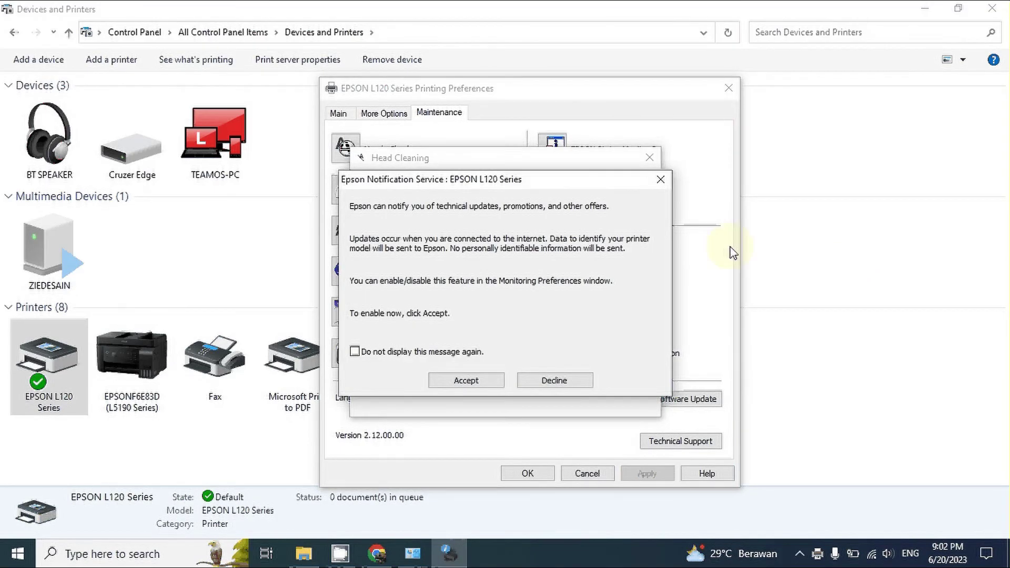
left_click(466, 381)
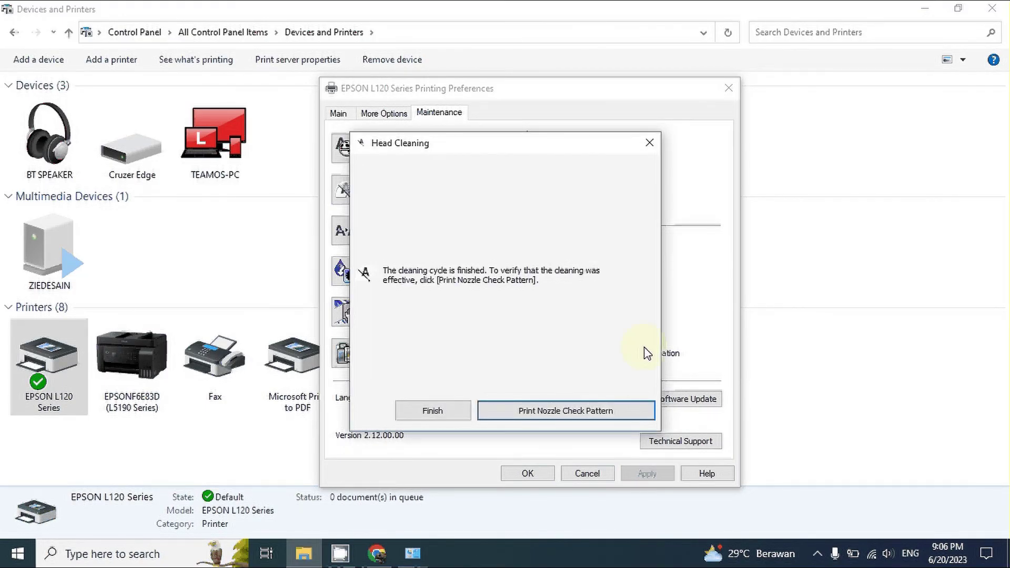
left_click(429, 409)
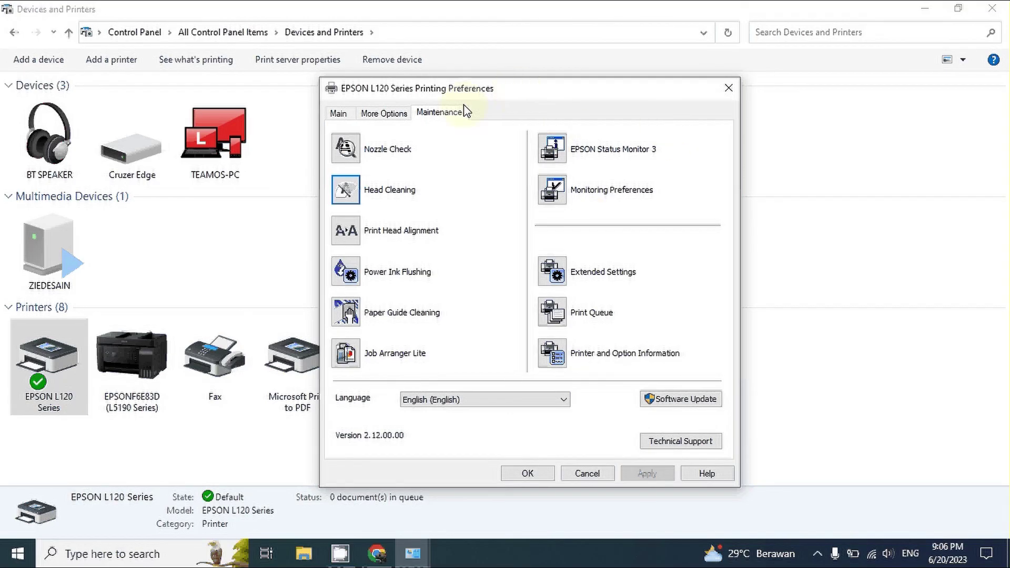
key("shift+Tab")
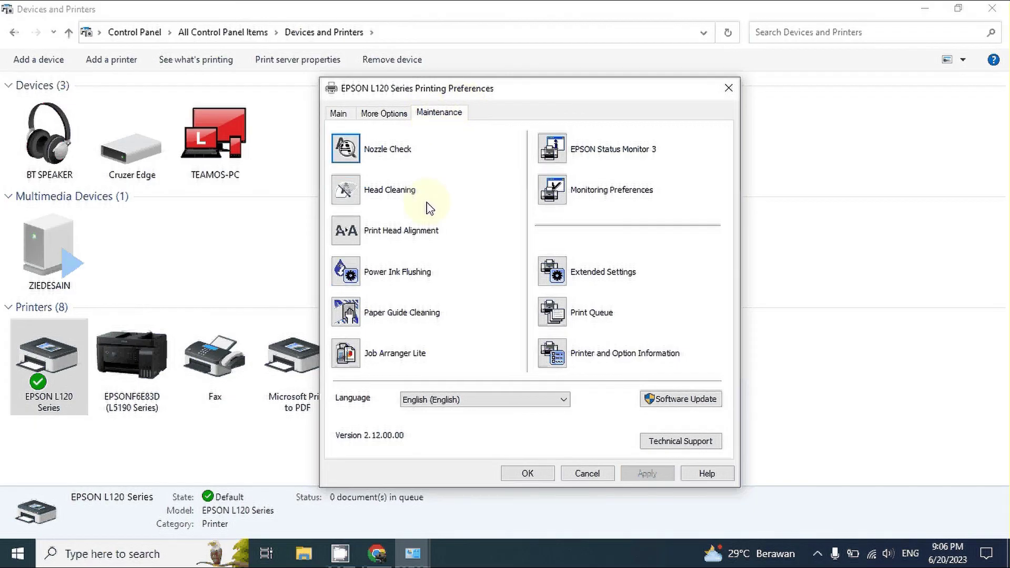